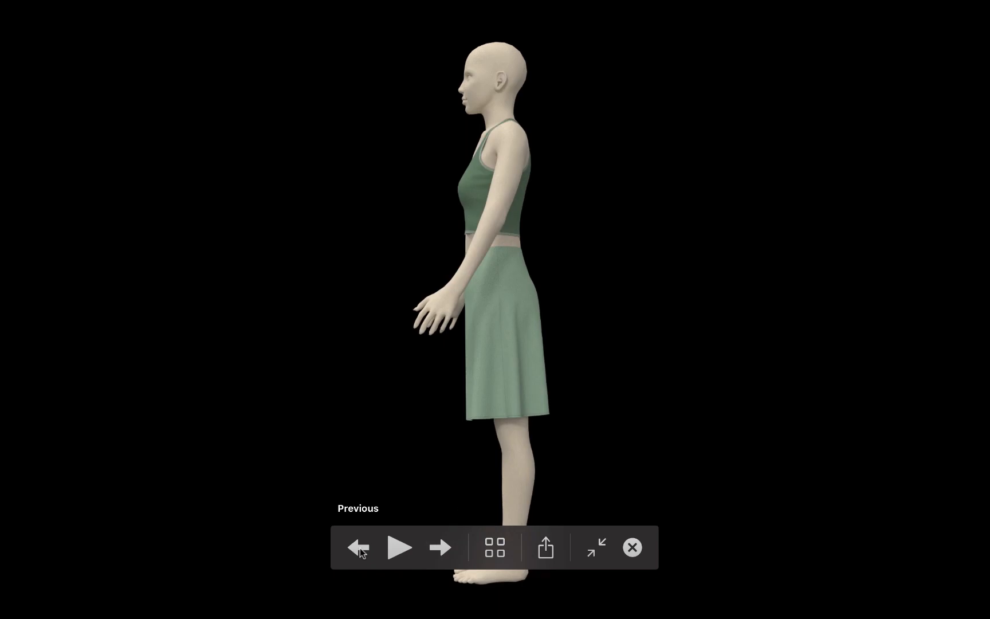
pyautogui.click(359, 548)
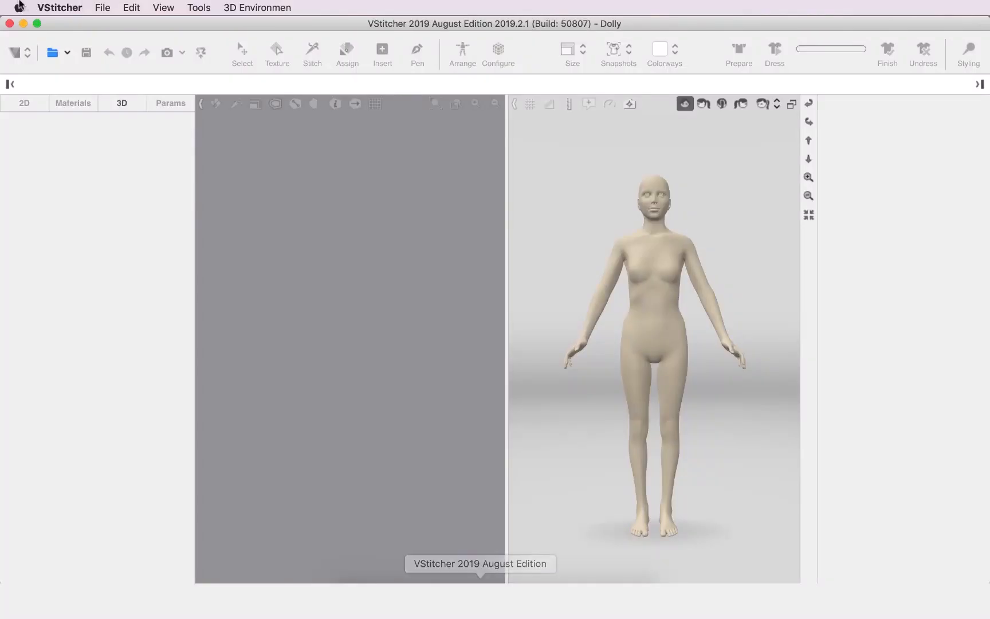
# Open the garment file "skirt & tank start.bw" from the class 4 folder.
pyautogui.click(102, 8)
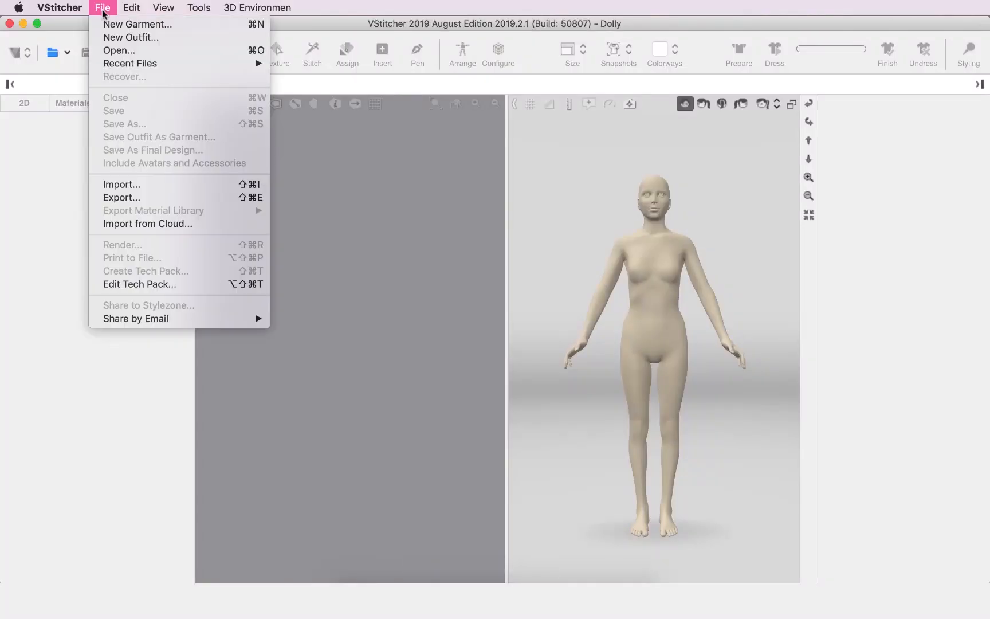
pyautogui.click(131, 50)
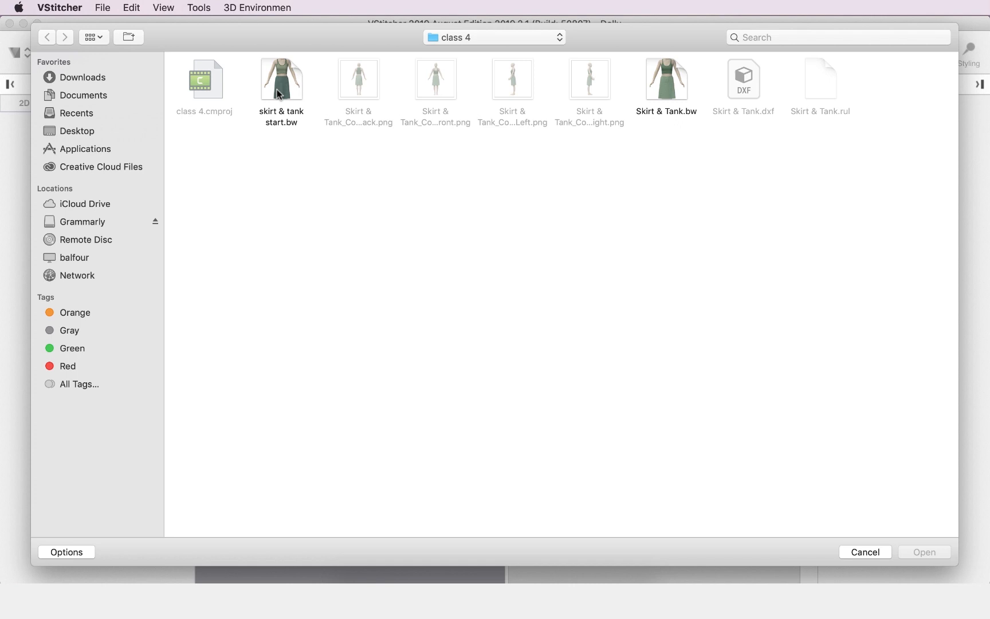
pyautogui.click(277, 90)
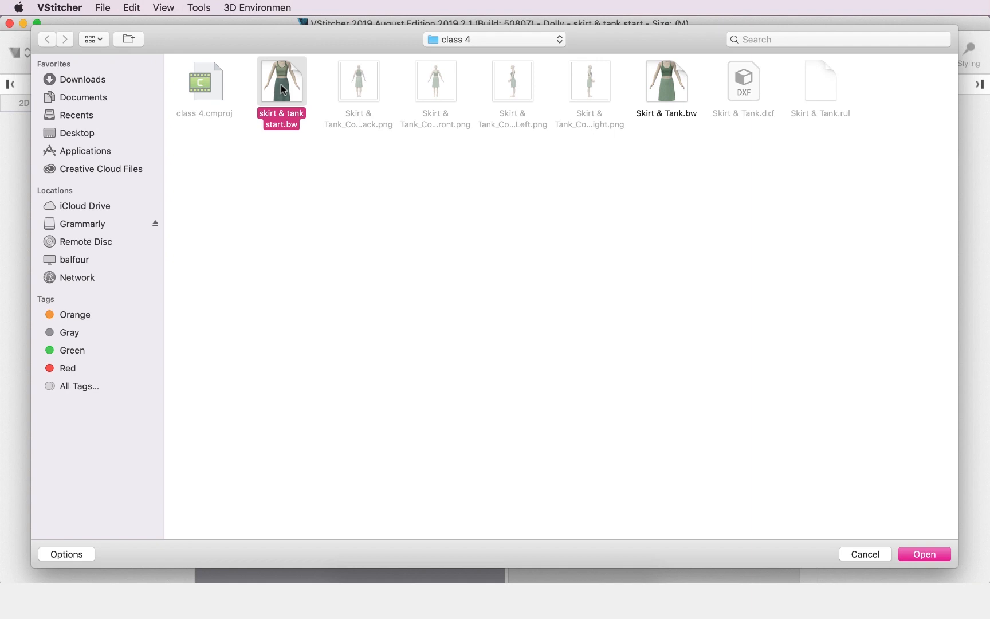
pyautogui.doubleClick(281, 84)
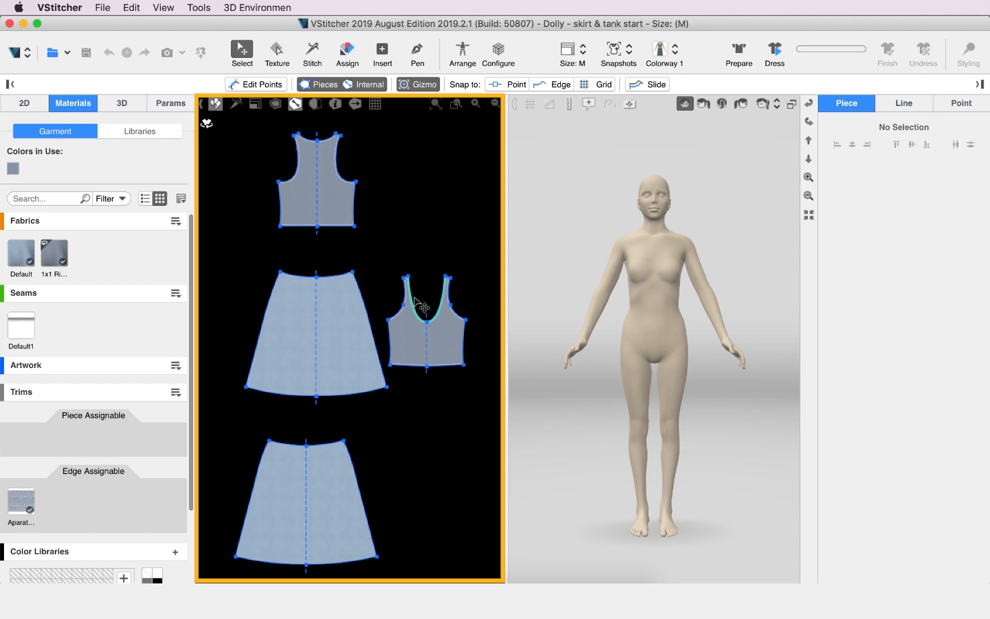
# Locate the middle skirt piece in the piece resources and identify the two tank pieces by name.
pyautogui.scroll(-2, 393, 219)
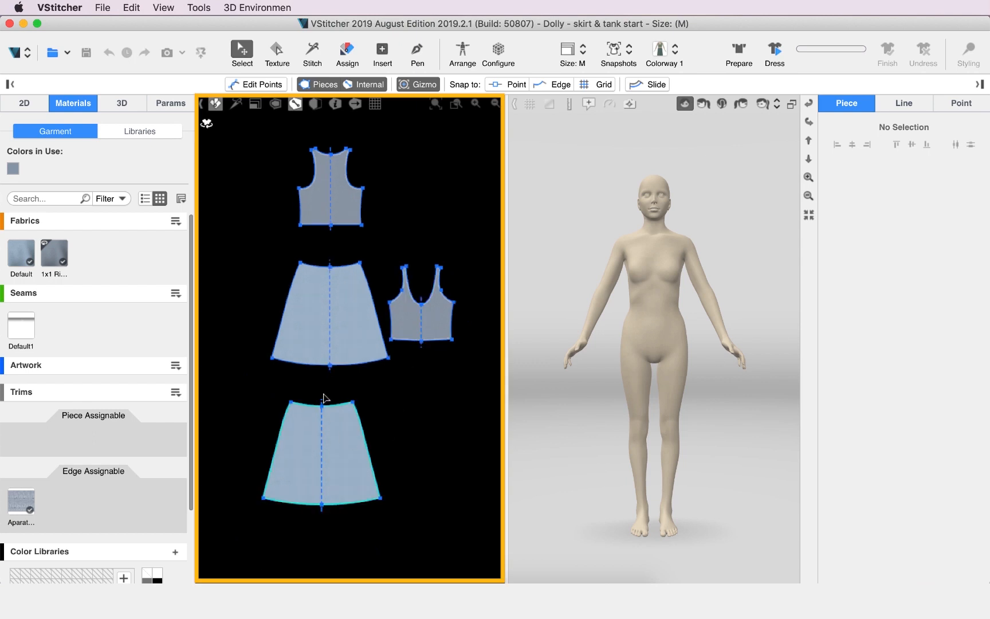
pyautogui.rightClick(356, 332)
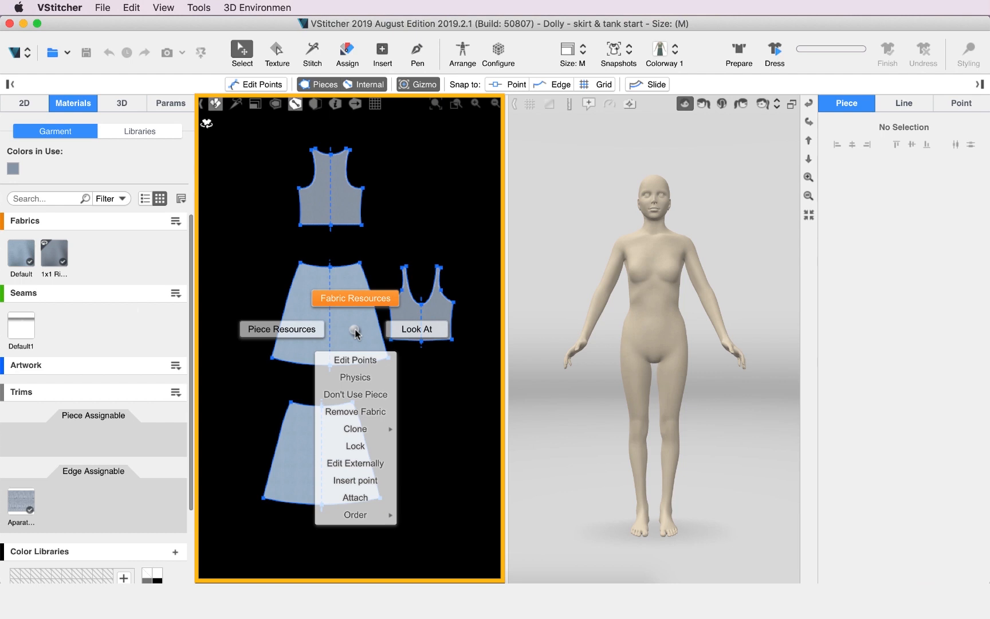
pyautogui.click(288, 331)
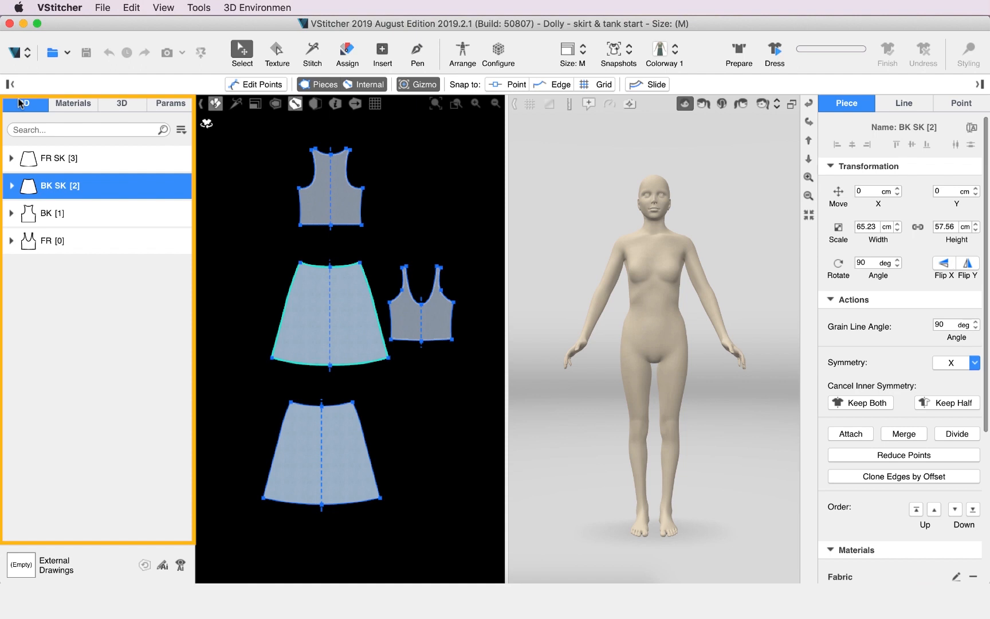
pyautogui.click(330, 197)
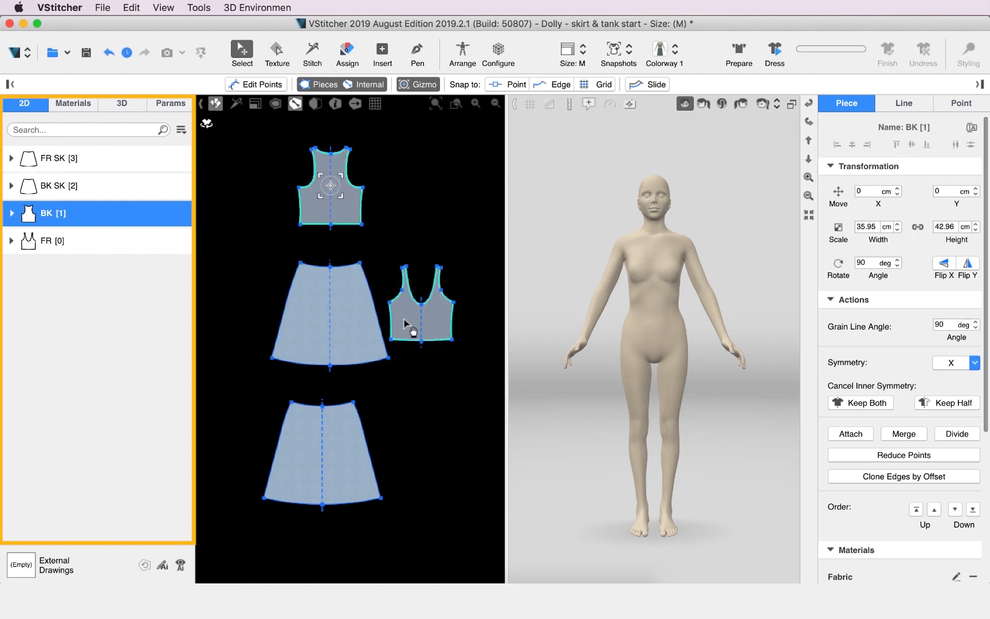
pyautogui.click(406, 322)
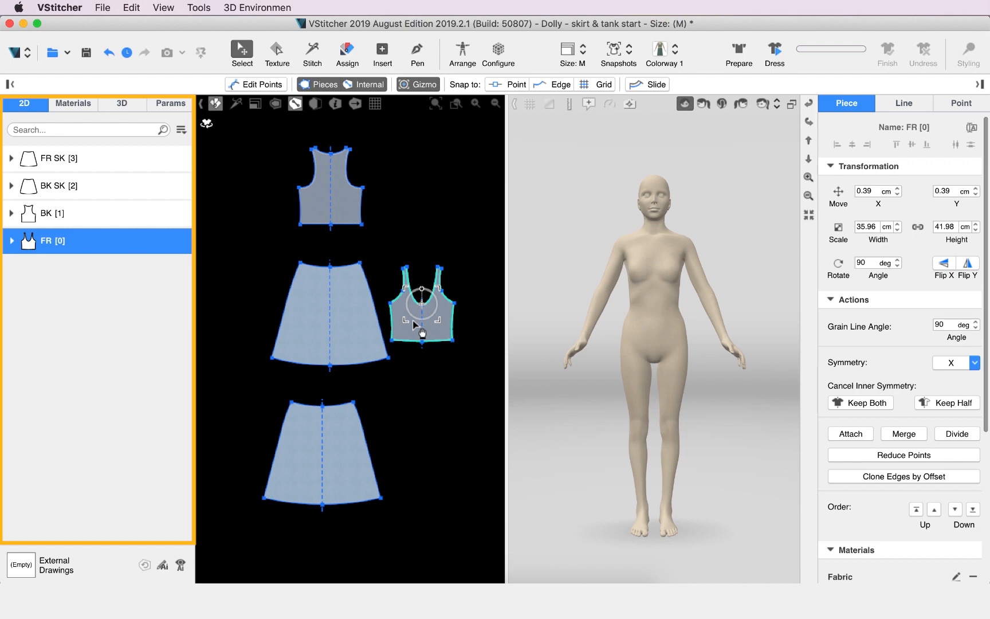
# Rearrange the 2D pattern so the front tank sits above the front skirt, with the back tank above the back skirt beside them.
pyautogui.moveTo(434, 320); pyautogui.dragTo(255, 248)
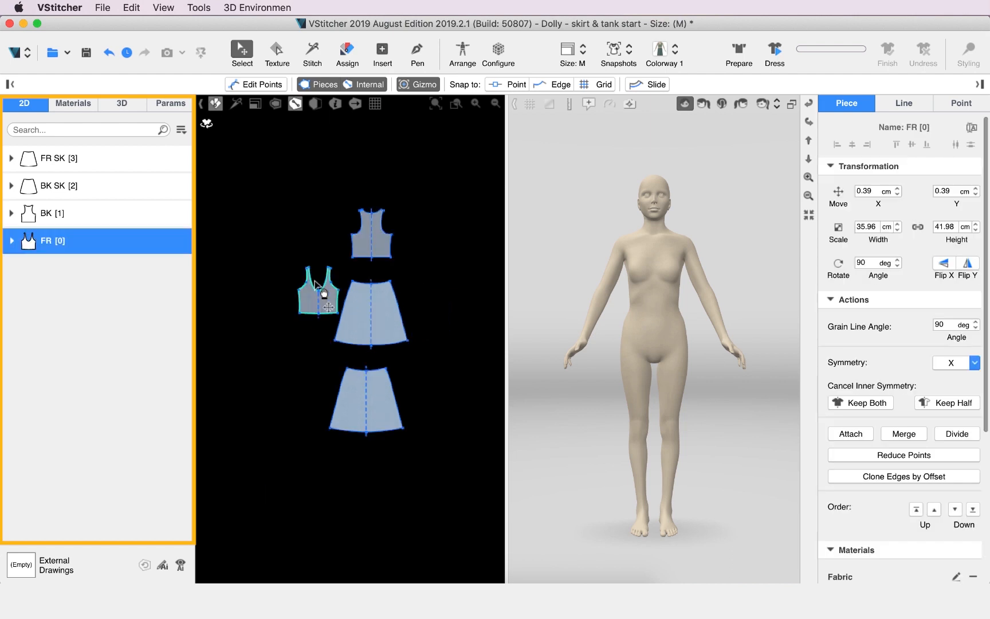
pyautogui.moveTo(352, 406); pyautogui.dragTo(341, 412)
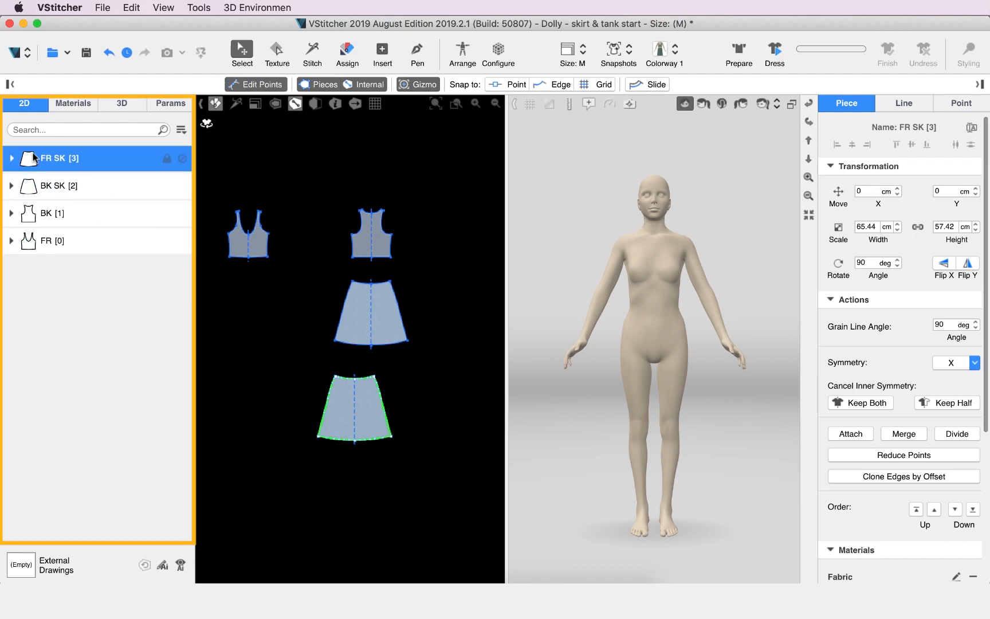
pyautogui.click(473, 413)
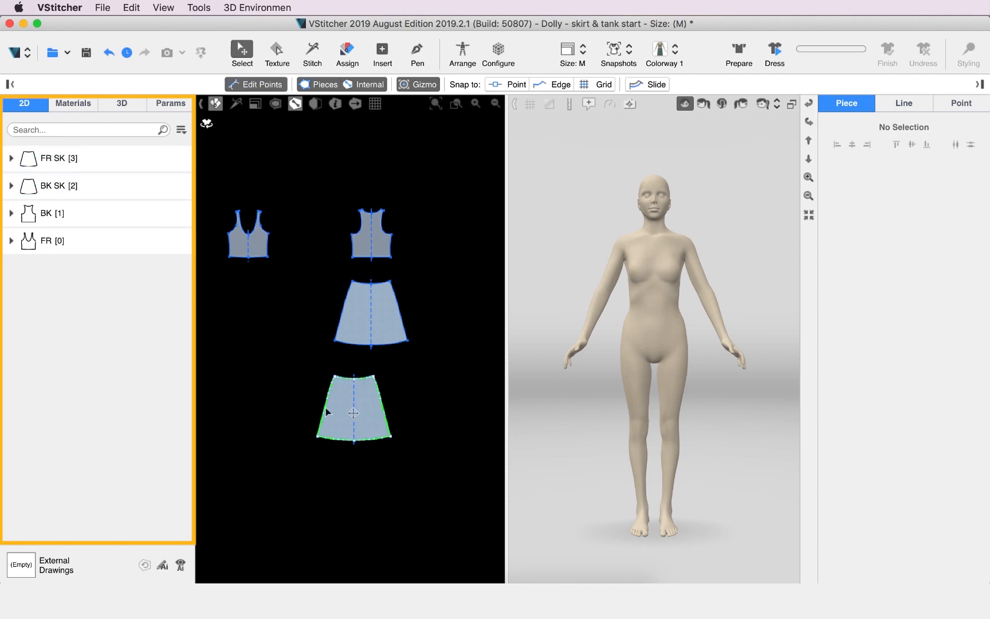
pyautogui.moveTo(353, 412); pyautogui.dragTo(250, 318)
pyautogui.moveTo(371, 238); pyautogui.dragTo(349, 244)
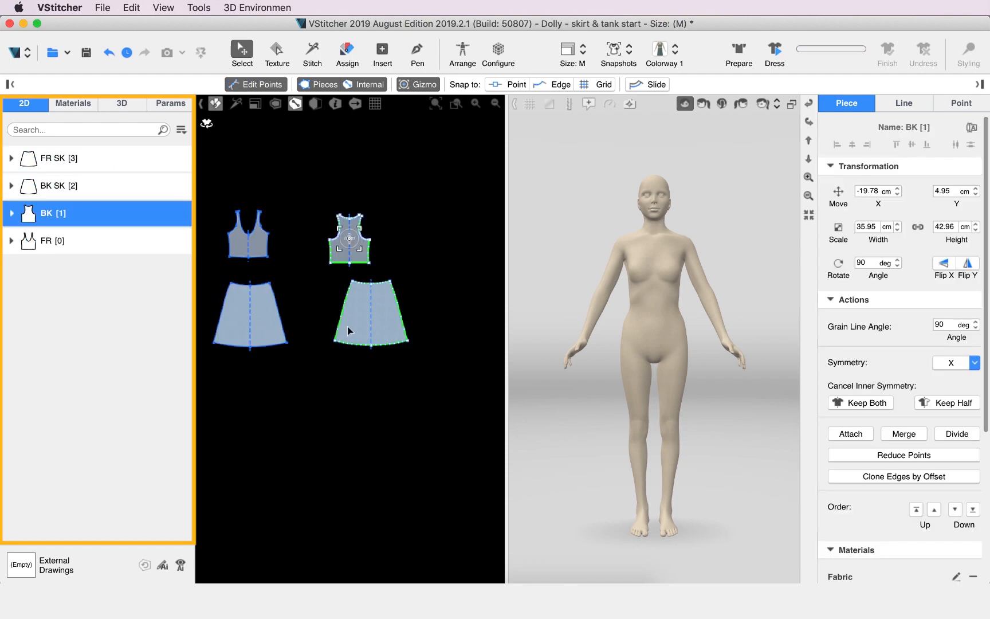
pyautogui.moveTo(347, 325); pyautogui.dragTo(327, 324)
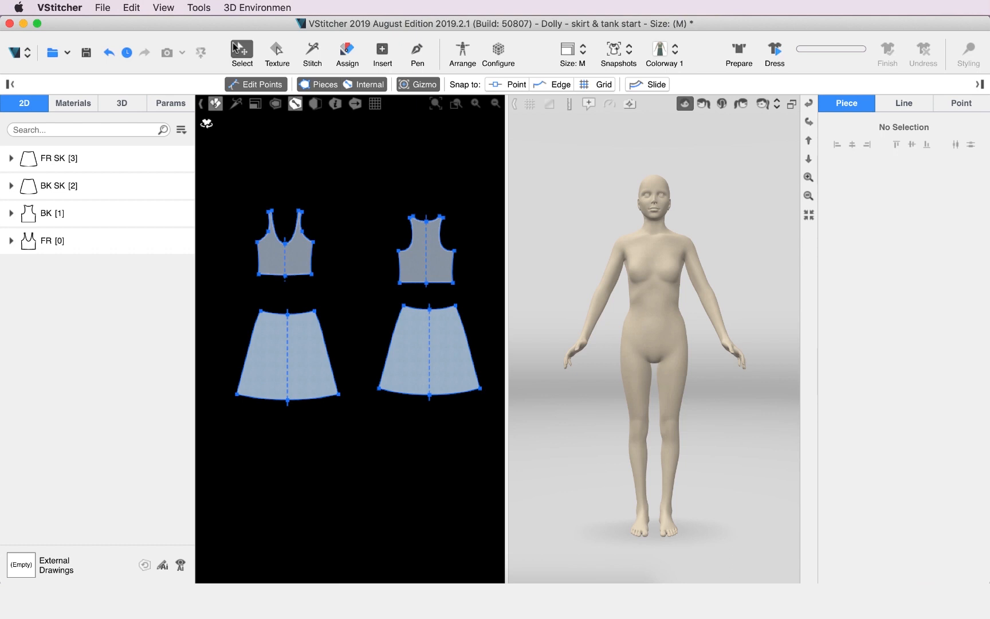
# Place the front tank piece on the front silhouette's torso in Arrange mode and prepare the garment on the avatar.
pyautogui.click(461, 50)
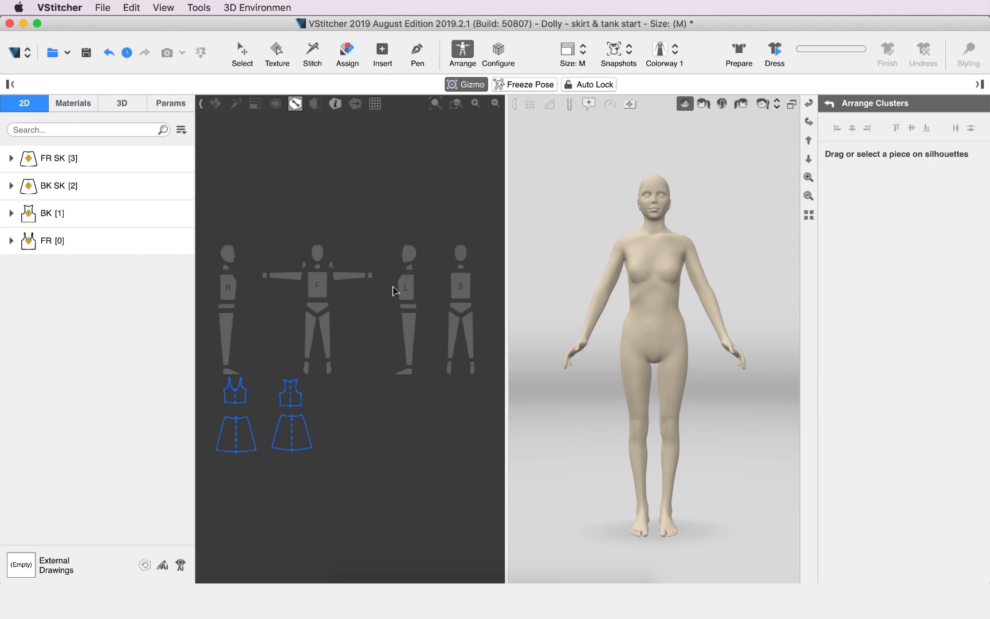
pyautogui.moveTo(273, 366); pyautogui.dragTo(404, 198)
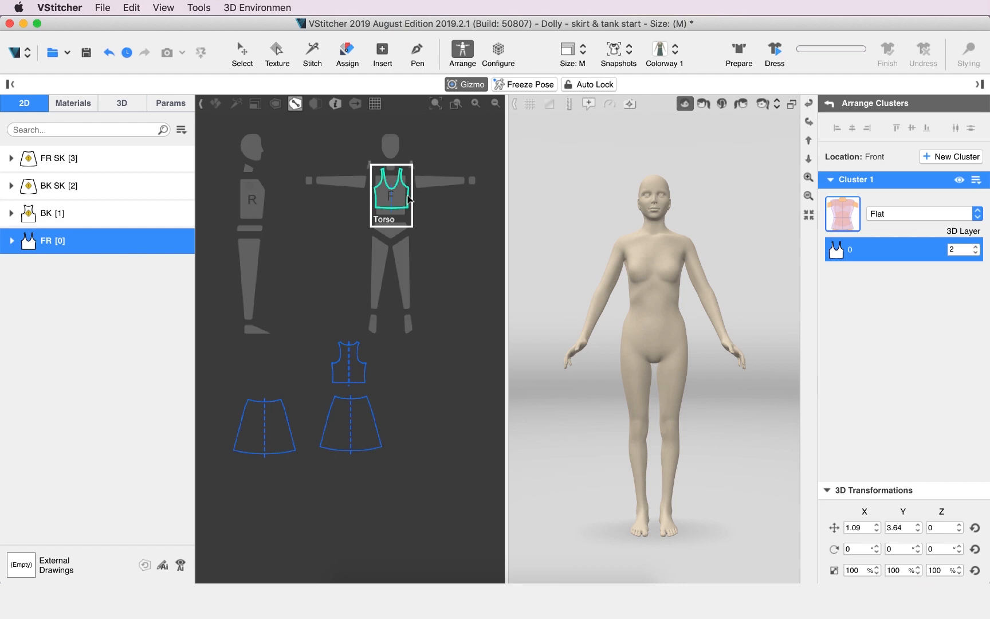
pyautogui.click(740, 51)
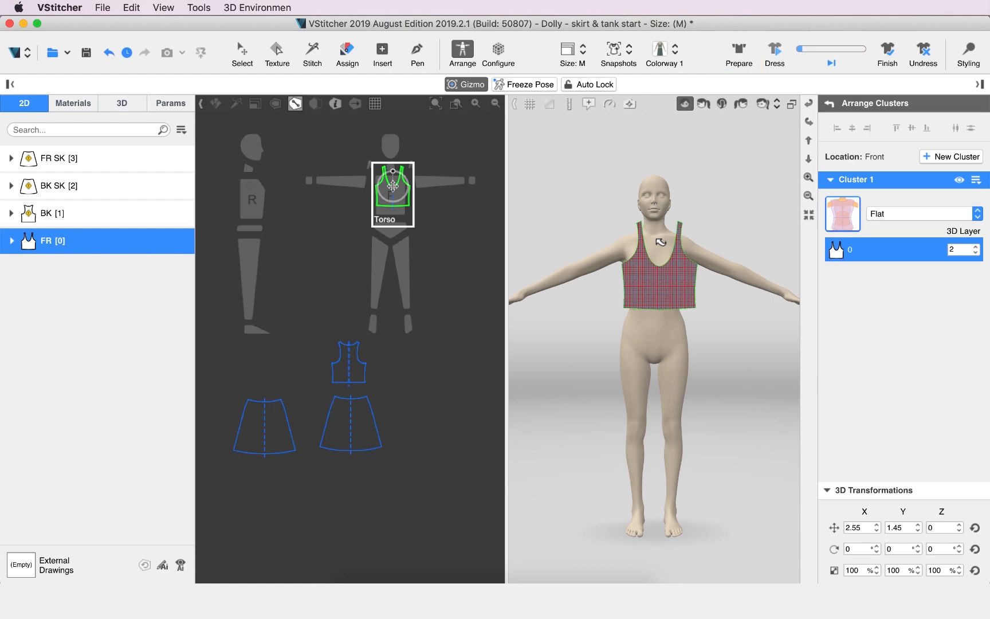
# Fine-tune the front tank piece's position so it is centred over the avatar's front torso.
pyautogui.moveTo(660, 242); pyautogui.dragTo(634, 229)
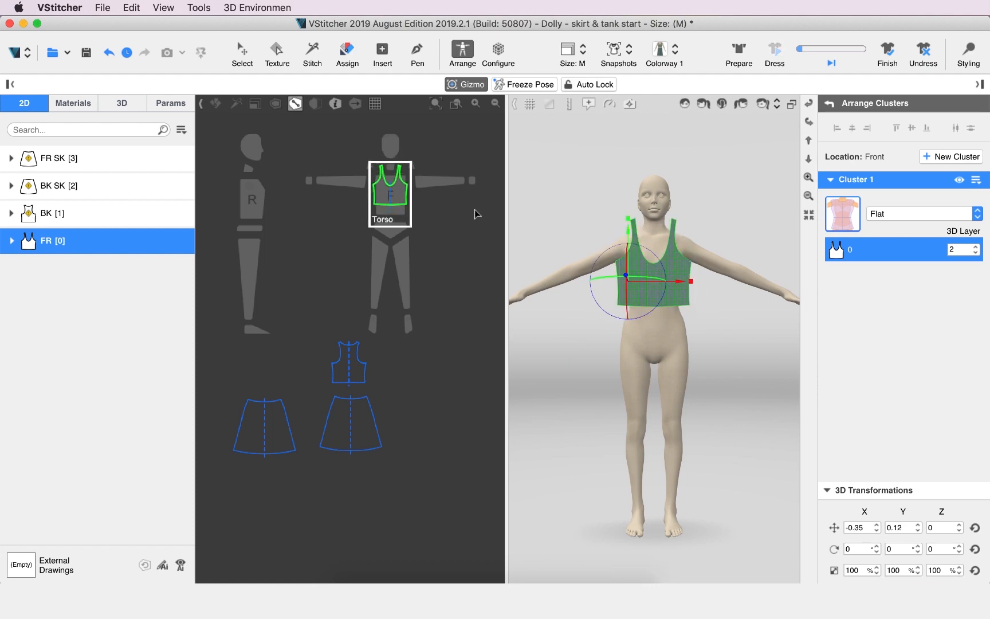
pyautogui.scroll(5, 383, 197)
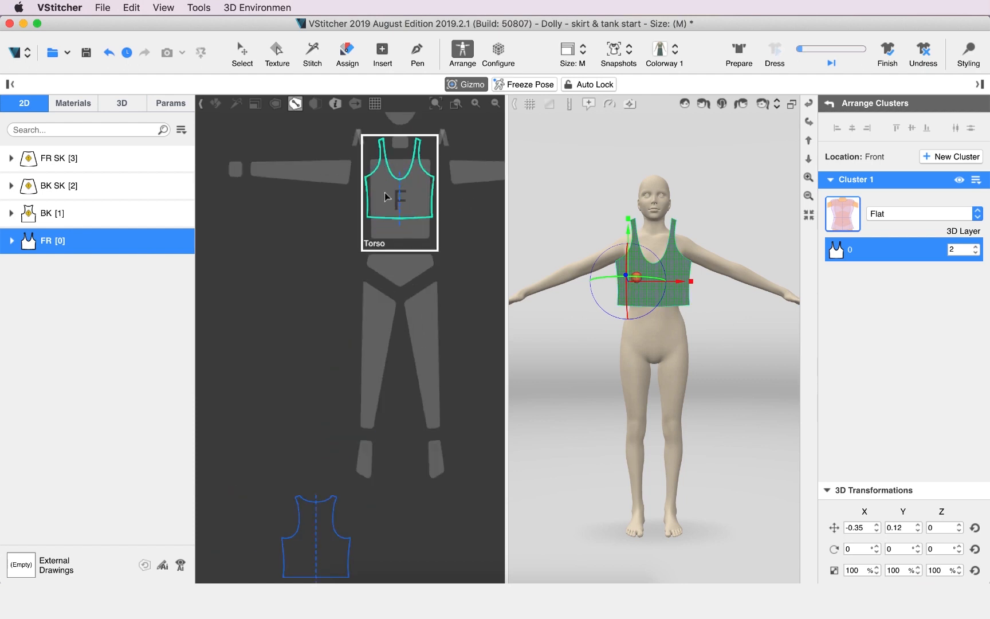
pyautogui.moveTo(385, 196); pyautogui.dragTo(356, 259, button='middle')
pyautogui.moveTo(342, 256)
pyautogui.mouseDown()
pyautogui.moveTo(347, 236)
pyautogui.moveTo(338, 234)
pyautogui.moveTo(347, 258)
pyautogui.mouseUp()
pyautogui.press('super+z')
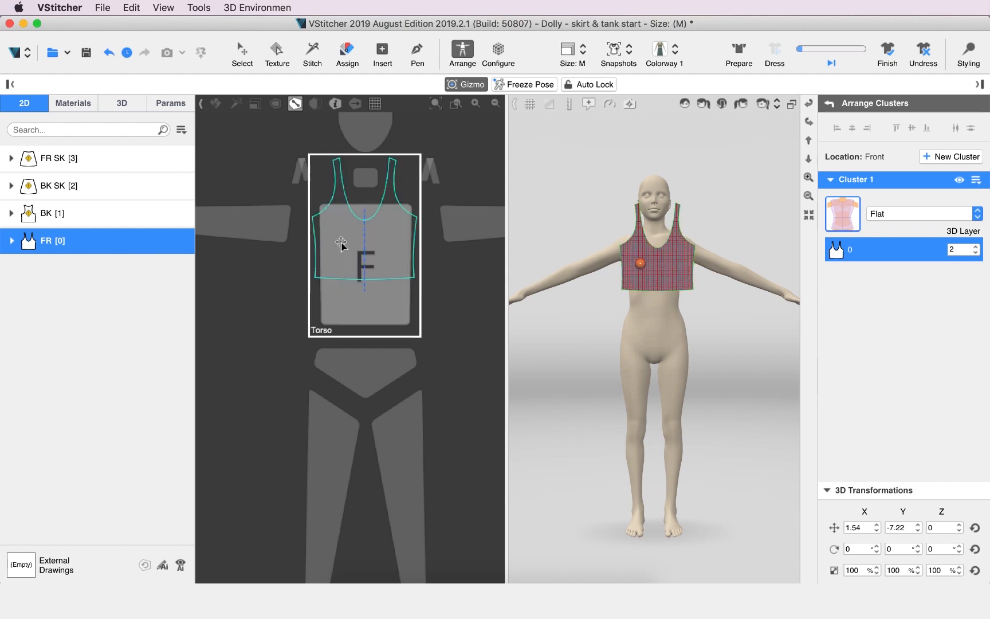
# Place the front skirt piece on the skirt area of the front silhouette.
pyautogui.scroll(-5, 309, 303)
pyautogui.click(271, 391)
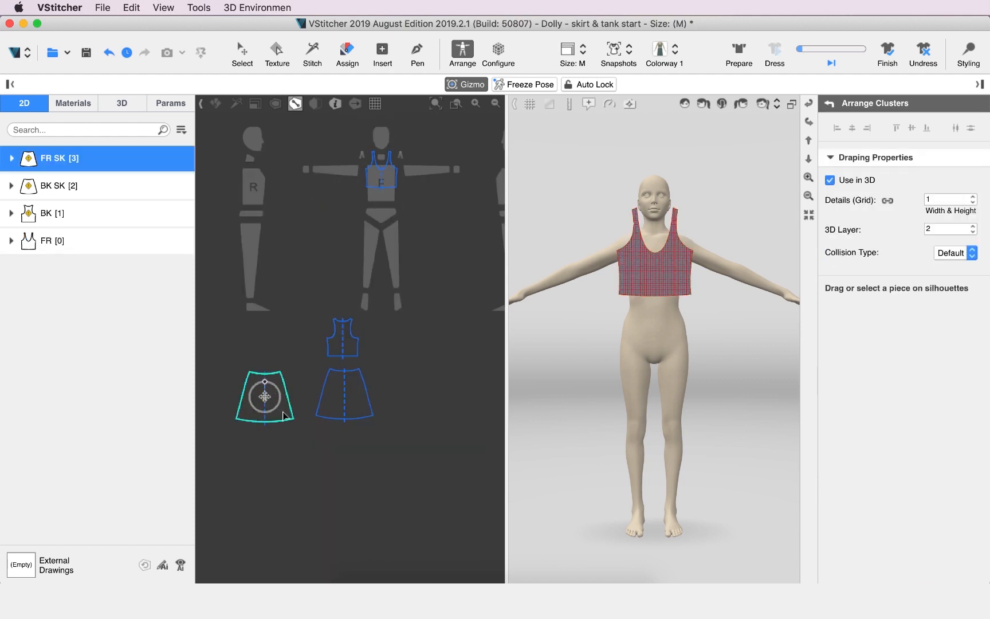
pyautogui.moveTo(283, 415); pyautogui.dragTo(416, 268)
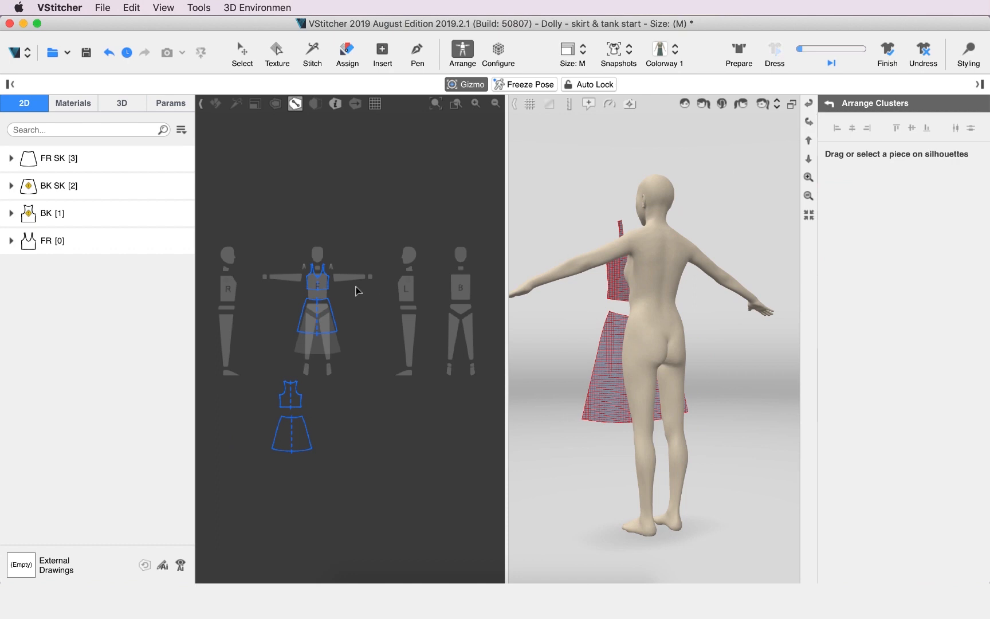
# Place the back tank piece on the back silhouette's torso and centre it at about X 0.88, Y -4.87.
pyautogui.moveTo(285, 403); pyautogui.dragTo(461, 283)
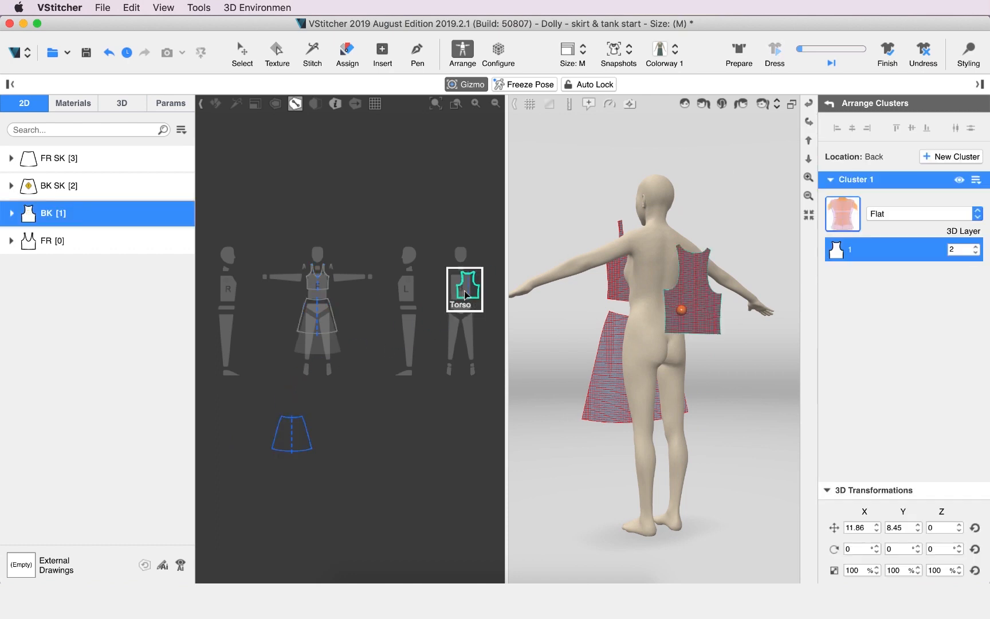
pyautogui.scroll(3, 464, 283)
pyautogui.moveTo(463, 283); pyautogui.dragTo(438, 304, button='middle')
pyautogui.moveTo(438, 305); pyautogui.dragTo(439, 303)
pyautogui.scroll(-5, 256, 448)
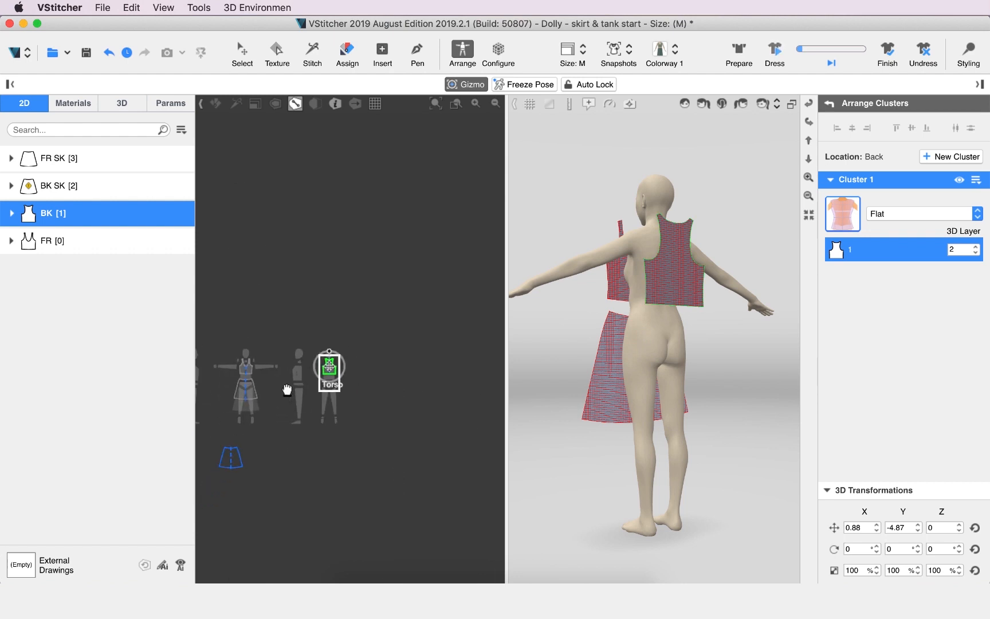
# Place the back skirt piece on the skirt area of the back silhouette and inspect the arrangement around the avatar.
pyautogui.moveTo(253, 423); pyautogui.dragTo(364, 259)
pyautogui.click(807, 122)
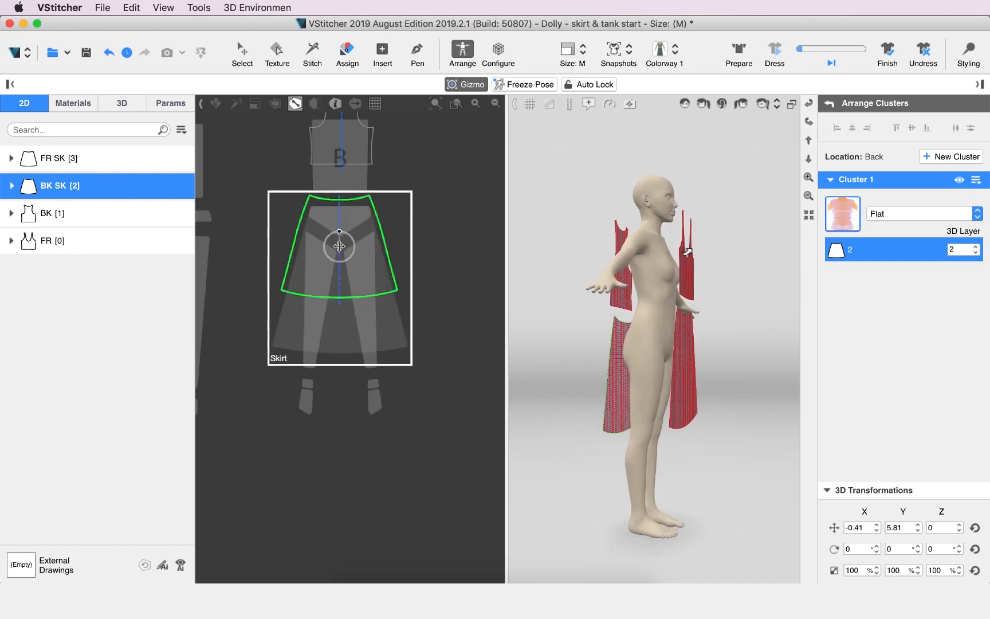
pyautogui.keyDown('alt'); pyautogui.moveTo(697, 268); pyautogui.dragTo(638, 330); pyautogui.keyUp('alt')
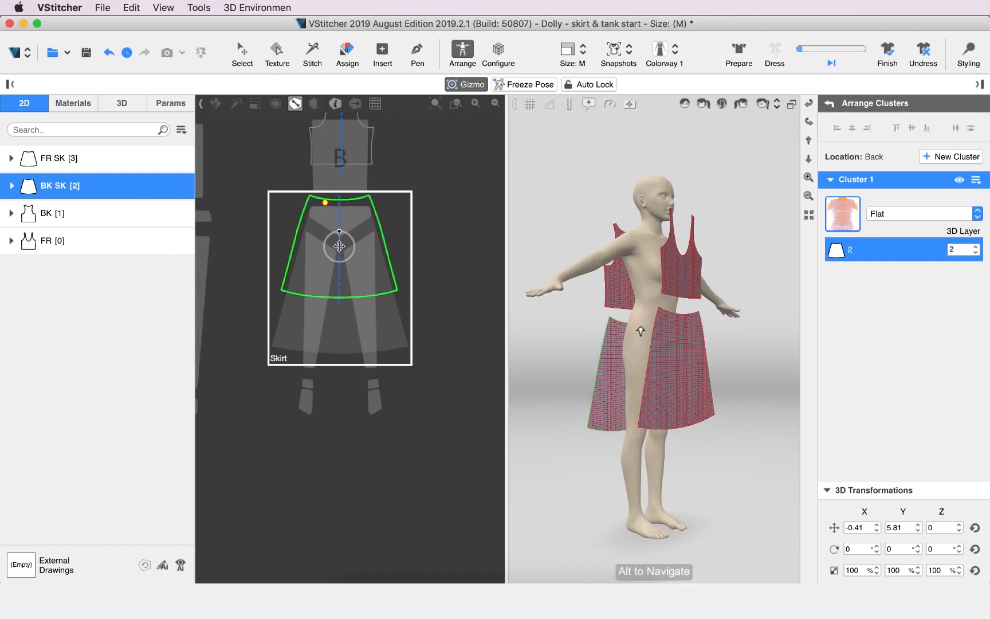
# Adjust the heights of the front tank and back skirt pieces around the avatar and check their alignment from the front.
pyautogui.click(684, 220)
pyautogui.moveTo(682, 221); pyautogui.dragTo(747, 151)
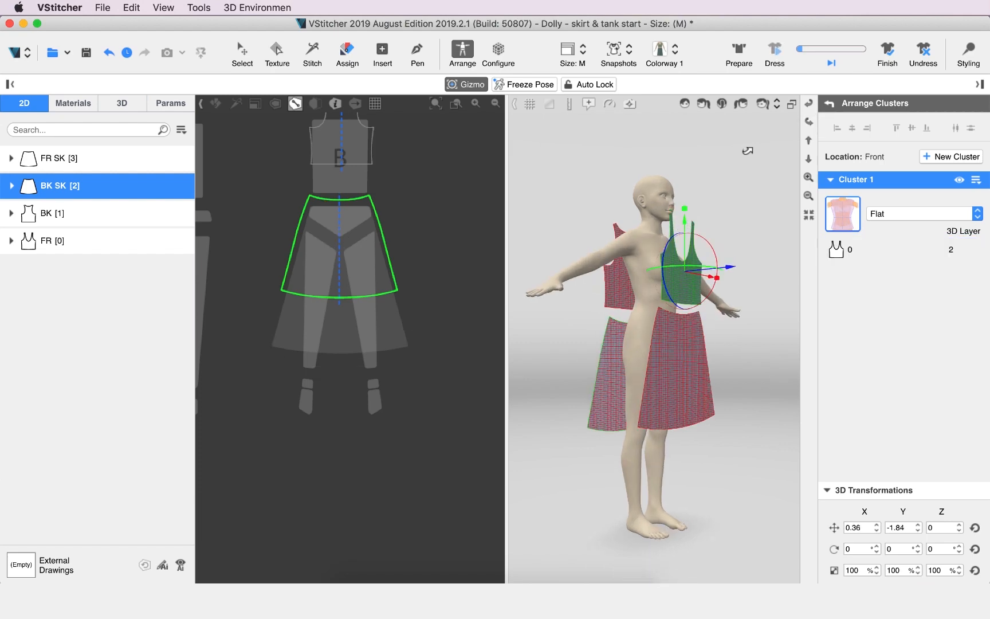
pyautogui.click(808, 121)
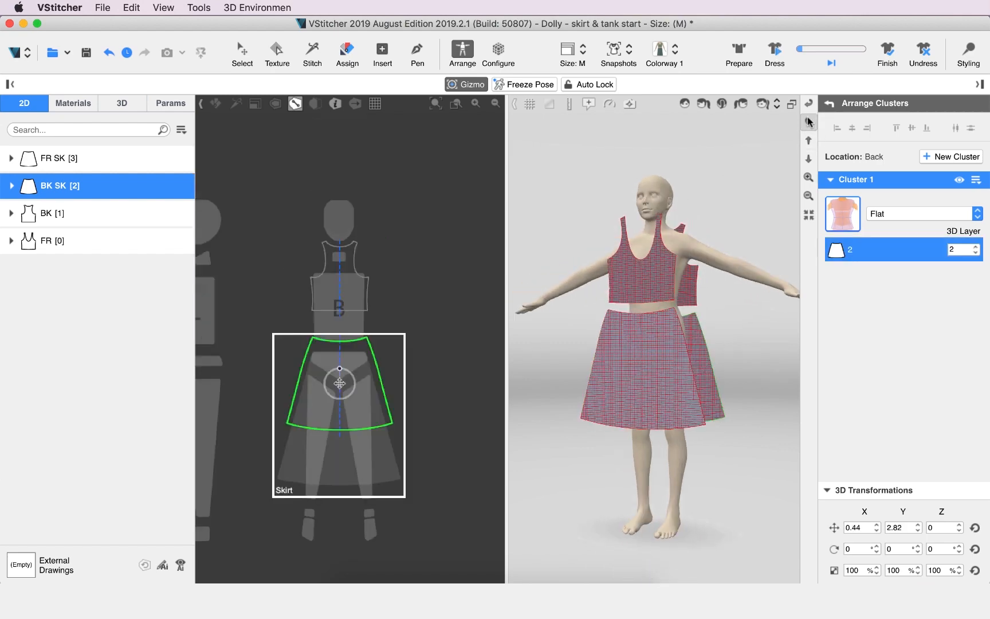
pyautogui.click(807, 117)
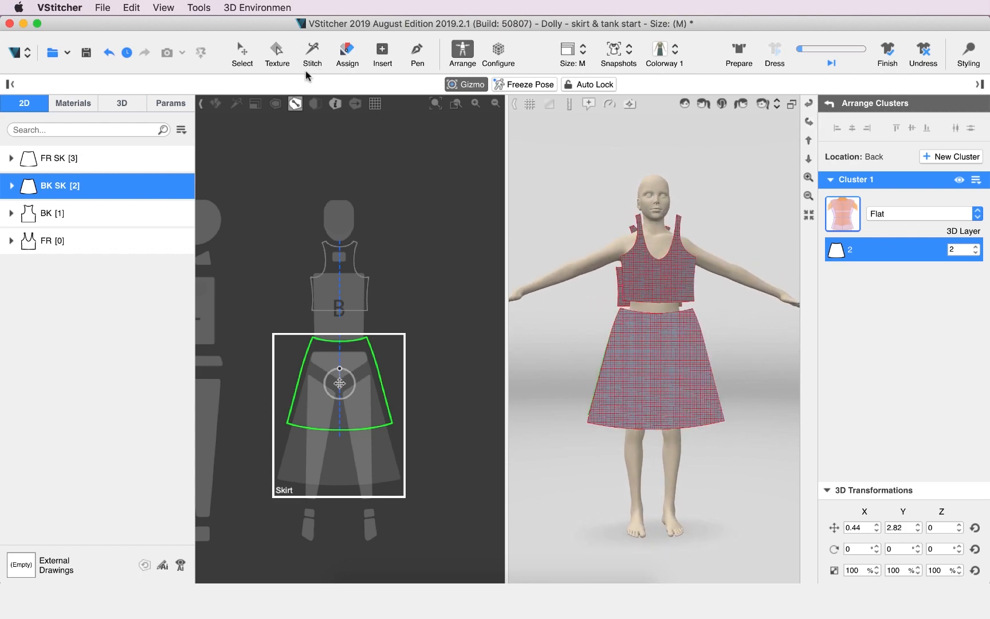
# Stitch the front skirt's side edges to the matching side edges of the back skirt.
pyautogui.click(313, 51)
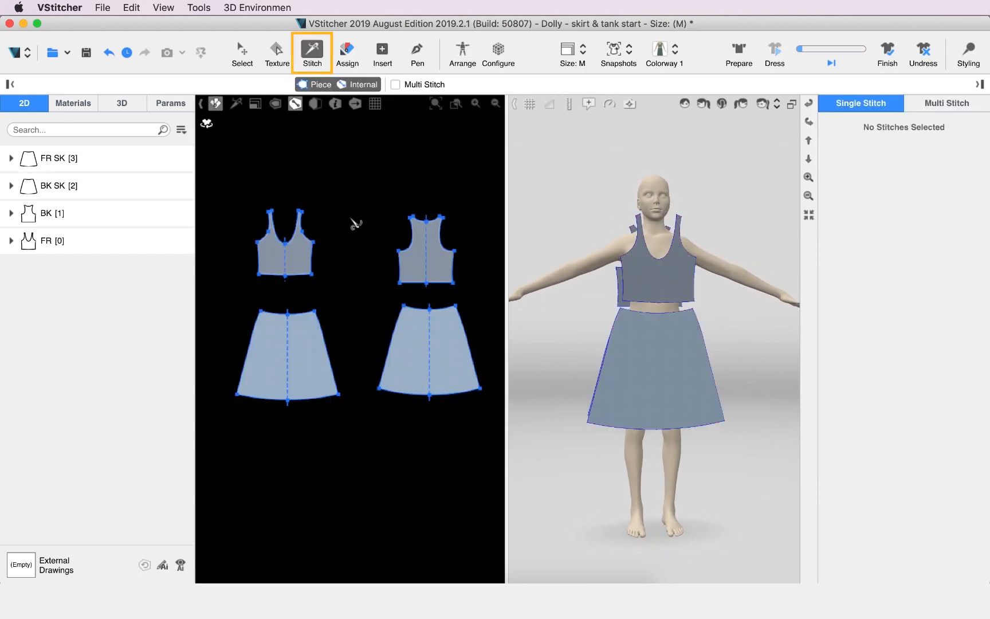
pyautogui.click(808, 122)
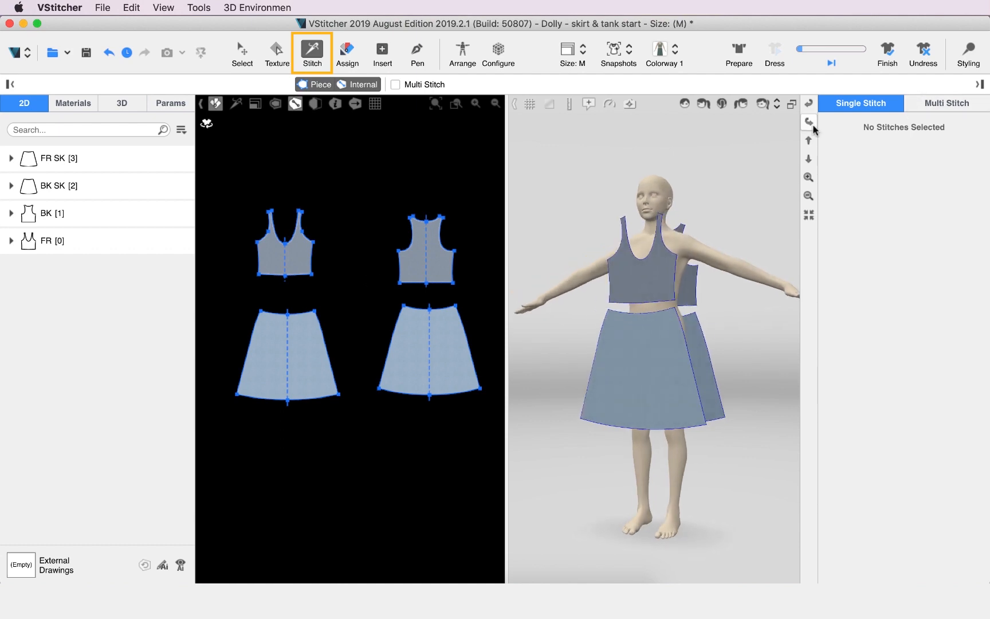
pyautogui.click(363, 371)
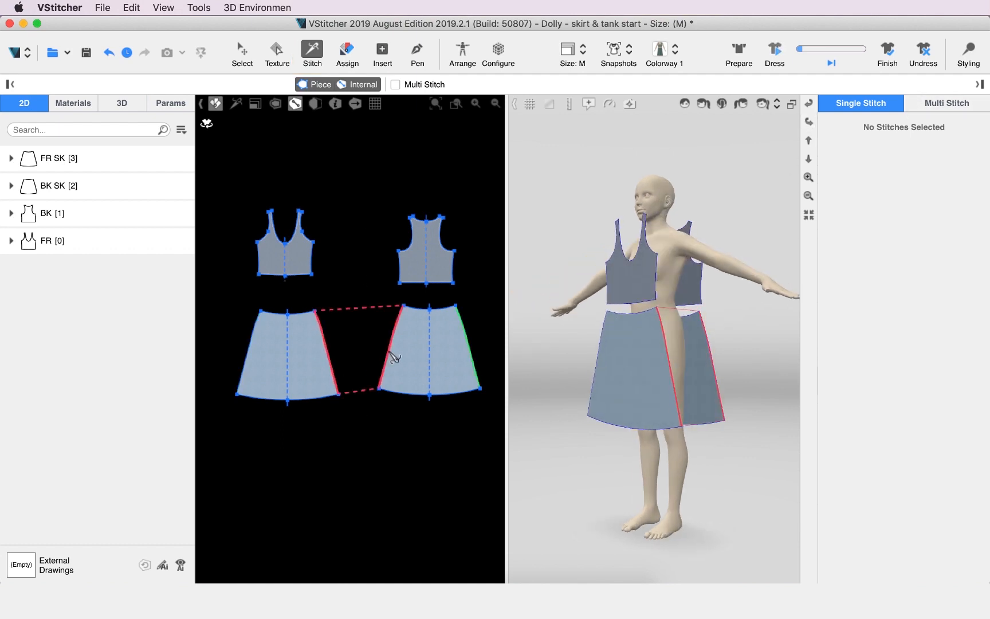
pyautogui.click(394, 354)
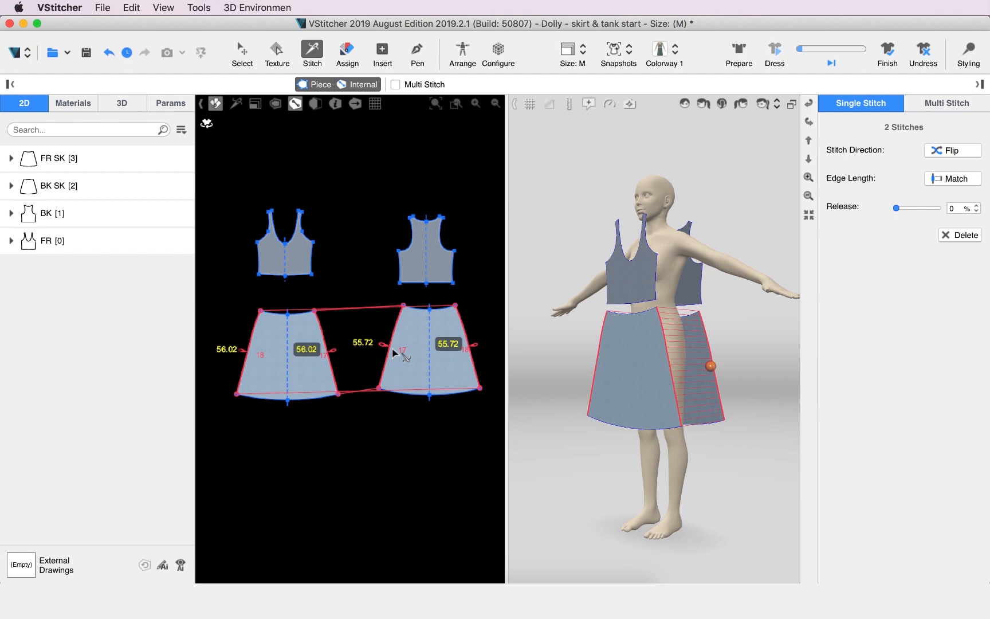
pyautogui.click(809, 122)
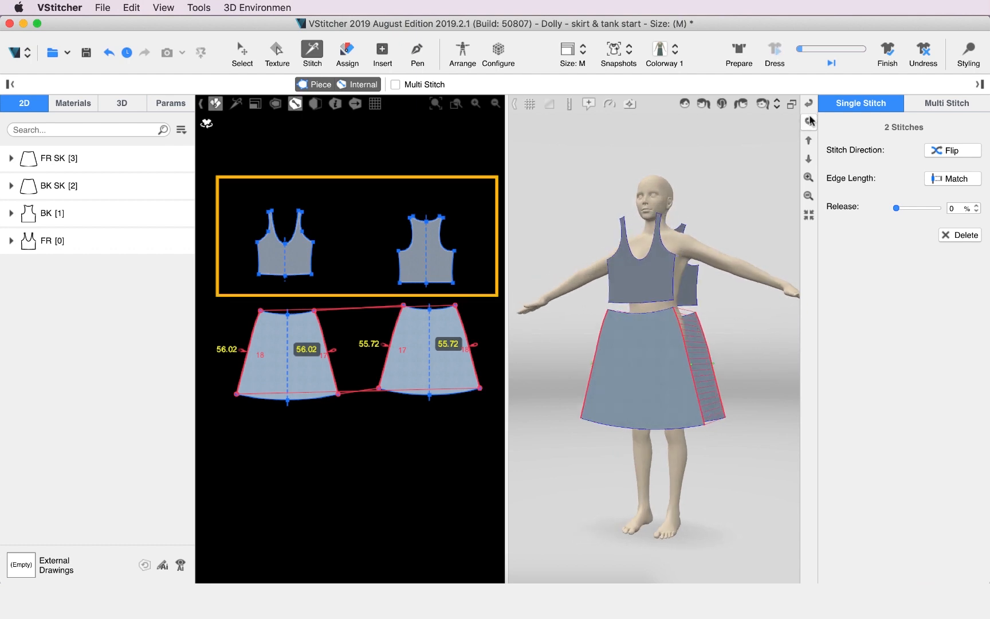
# Stitch the back tank's side edges to the matching side edges of the front tank.
pyautogui.click(398, 267)
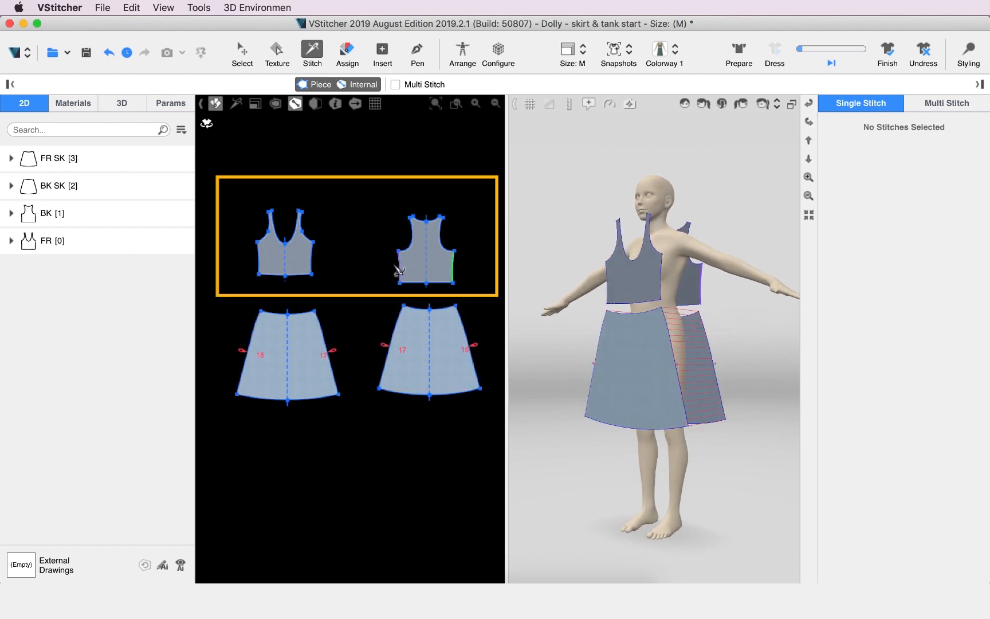
pyautogui.click(313, 264)
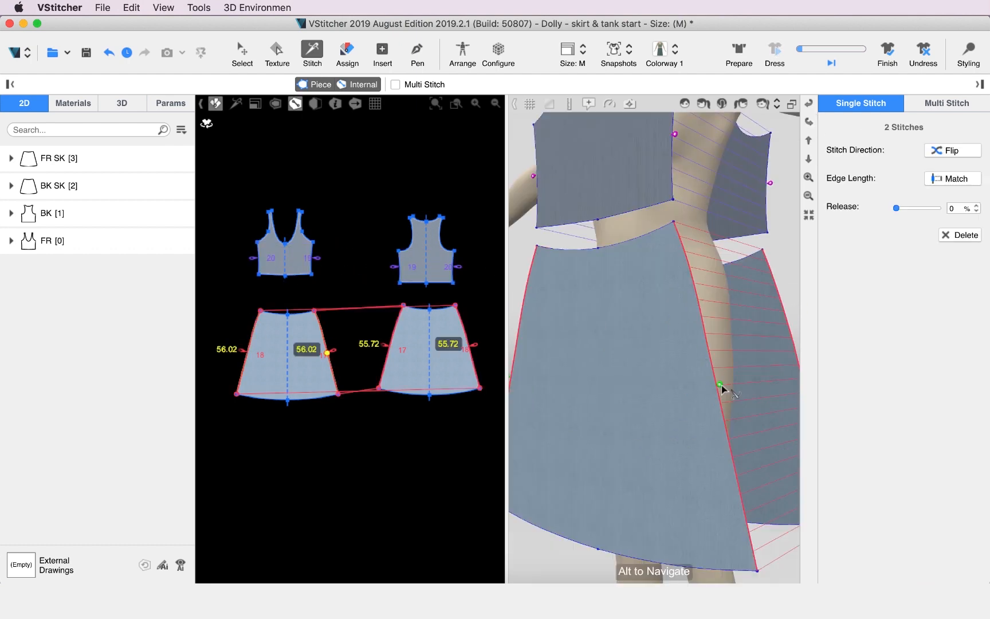
# Delete the skirt's side stitches and restitch the front and back skirt side edges directly on the 3D pieces.
pyautogui.press('Delete')
pyautogui.scroll(-5, 720, 385)
pyautogui.click(716, 408)
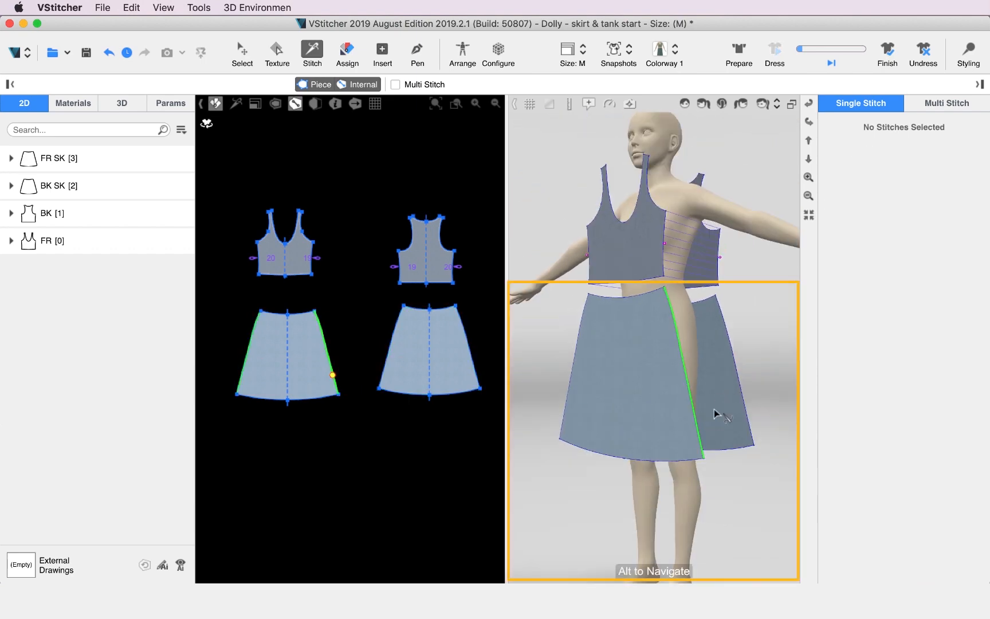
pyautogui.click(745, 403)
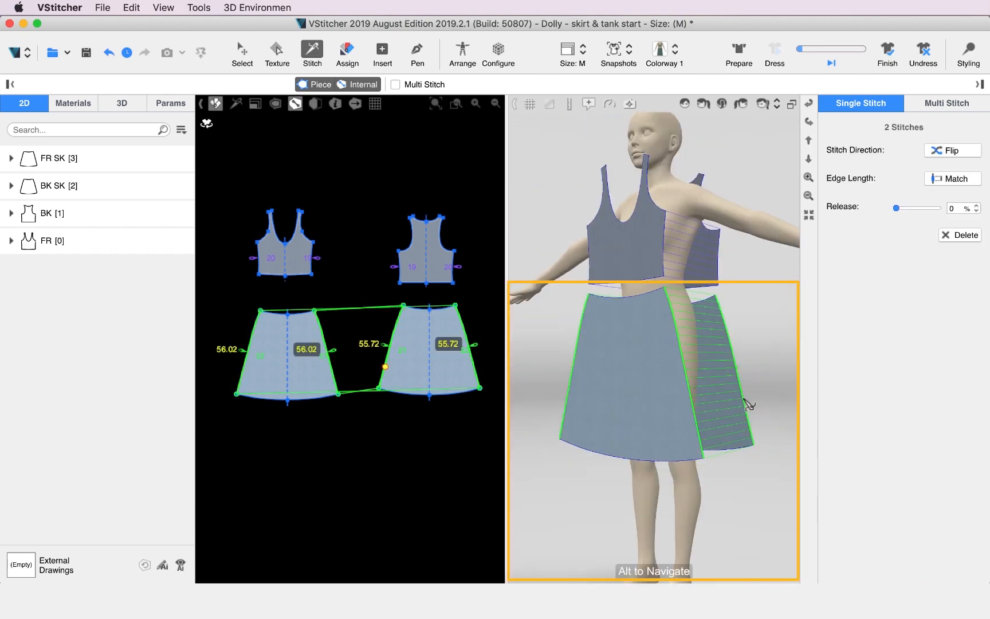
pyautogui.scroll(2, 270, 262)
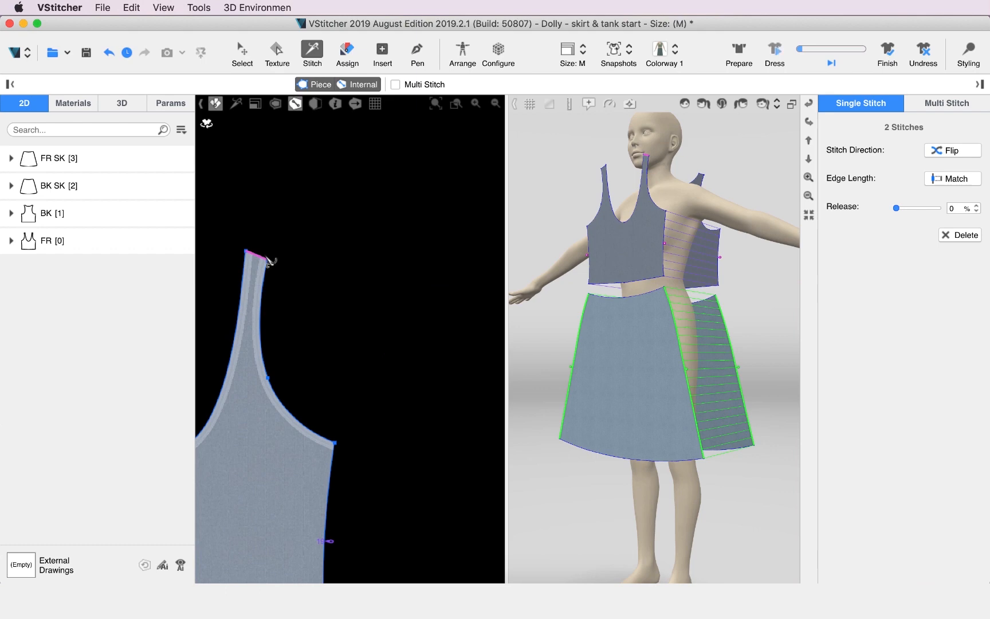
# Stitch the front tank's strap-end edges to the matching shoulder edges of the back tank.
pyautogui.click(267, 259)
pyautogui.moveTo(417, 240); pyautogui.dragTo(182, 249, button='middle')
pyautogui.moveTo(486, 229); pyautogui.dragTo(338, 277, button='middle')
pyautogui.click(380, 372)
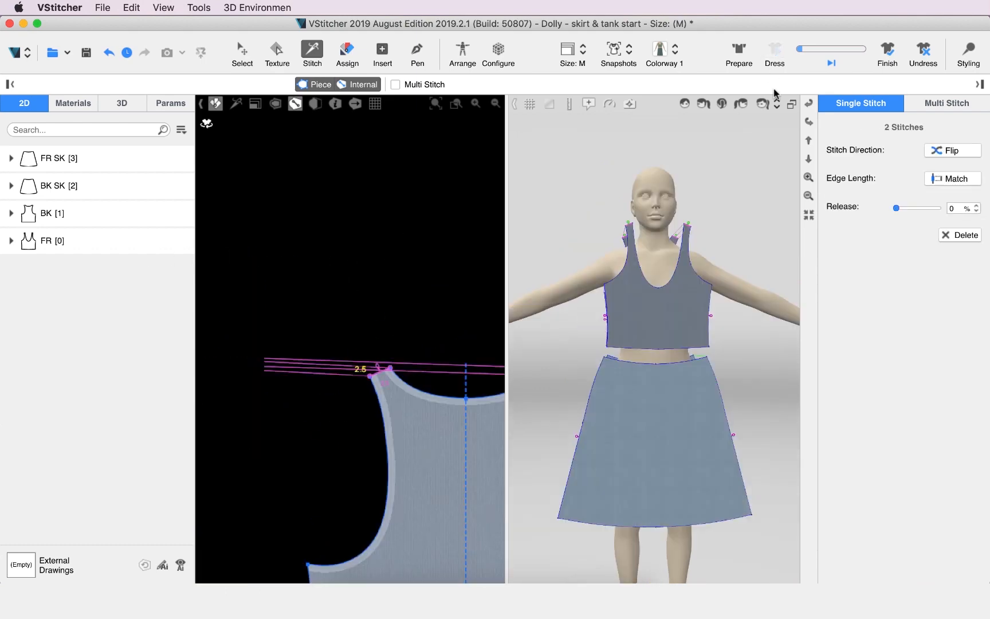
# Dress the avatar in the stitched garment, check the drape from the side and return the pieces to their prepared arrangement.
pyautogui.click(776, 52)
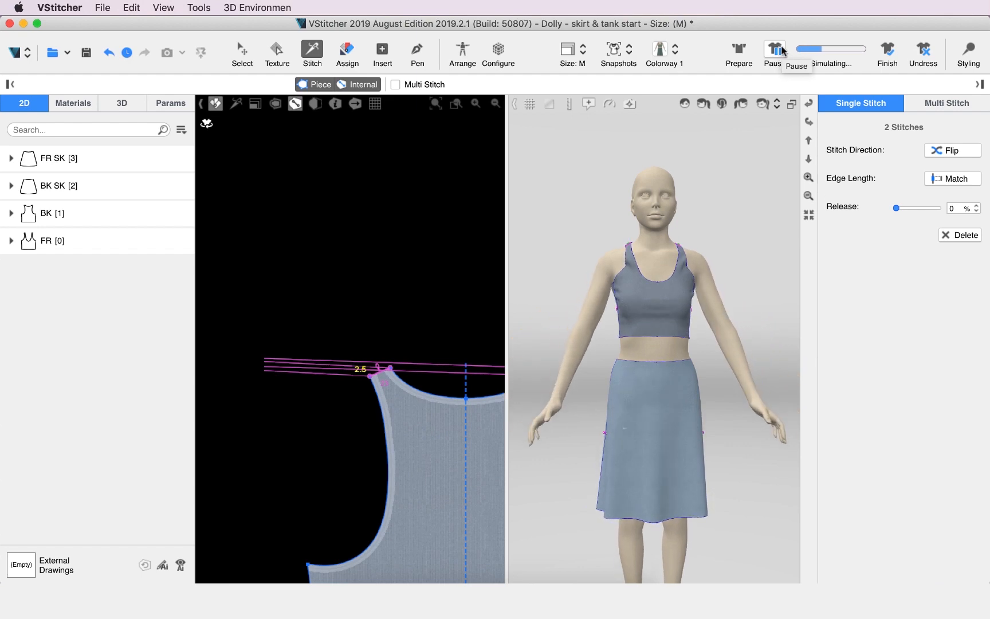
pyautogui.click(808, 122)
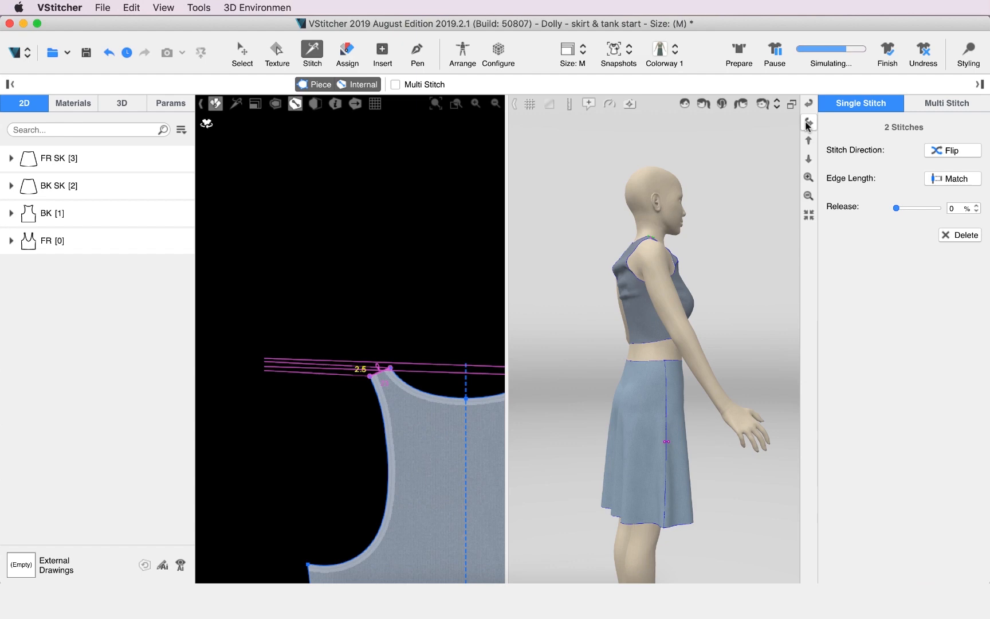
pyautogui.click(738, 50)
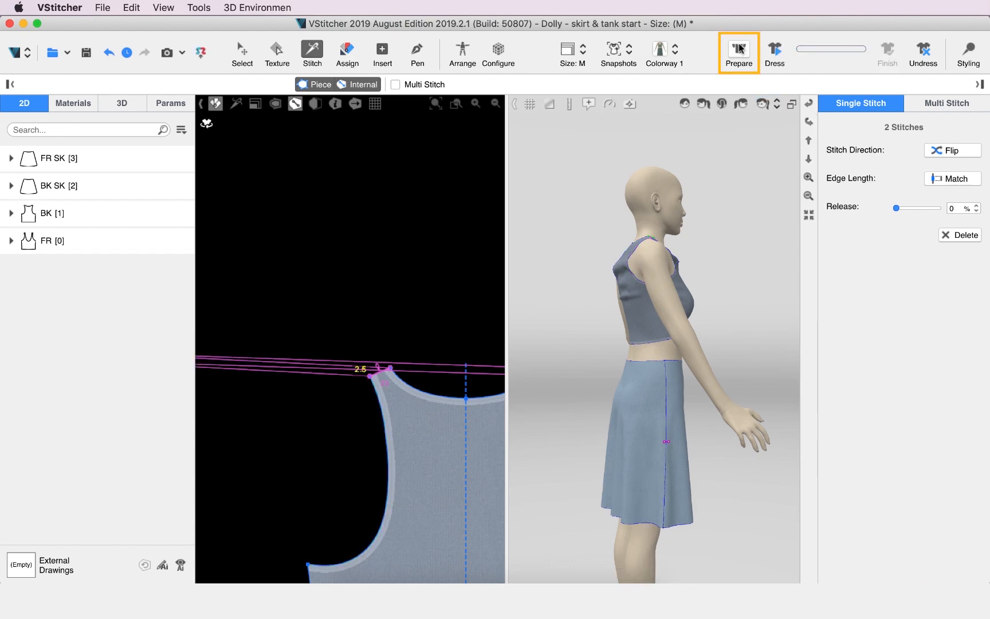
pyautogui.click(739, 49)
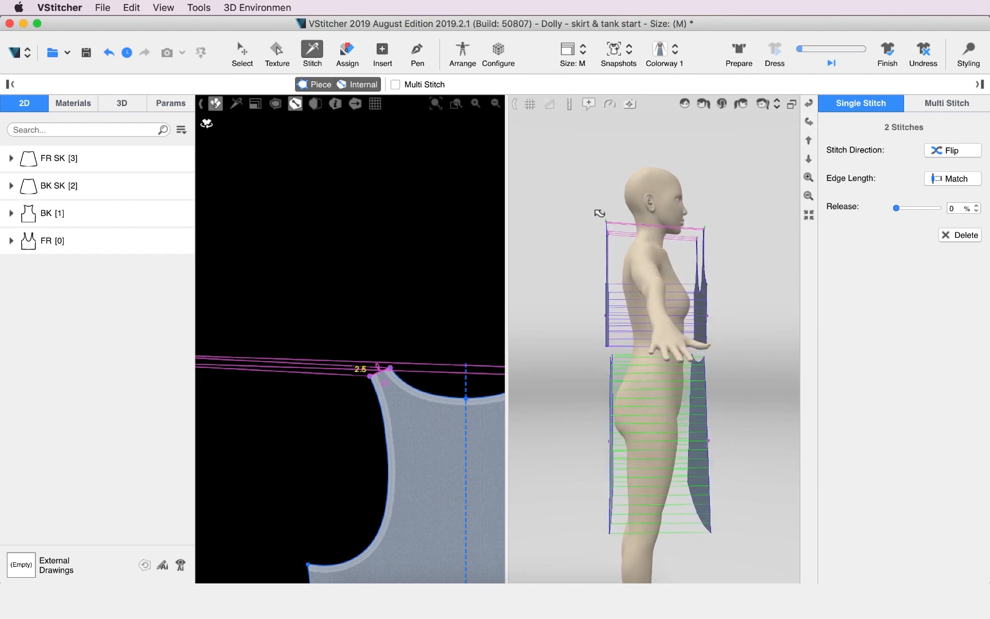
# Lower the back tank piece behind the avatar until its hem meets the back skirt's waistline.
pyautogui.click(807, 106)
pyautogui.click(637, 307)
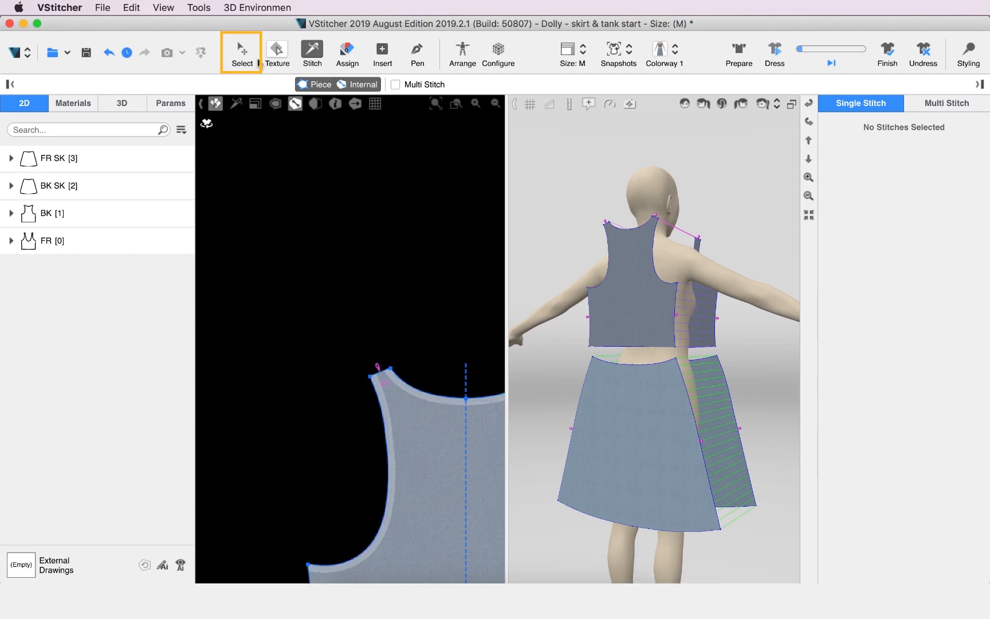
pyautogui.press('s')
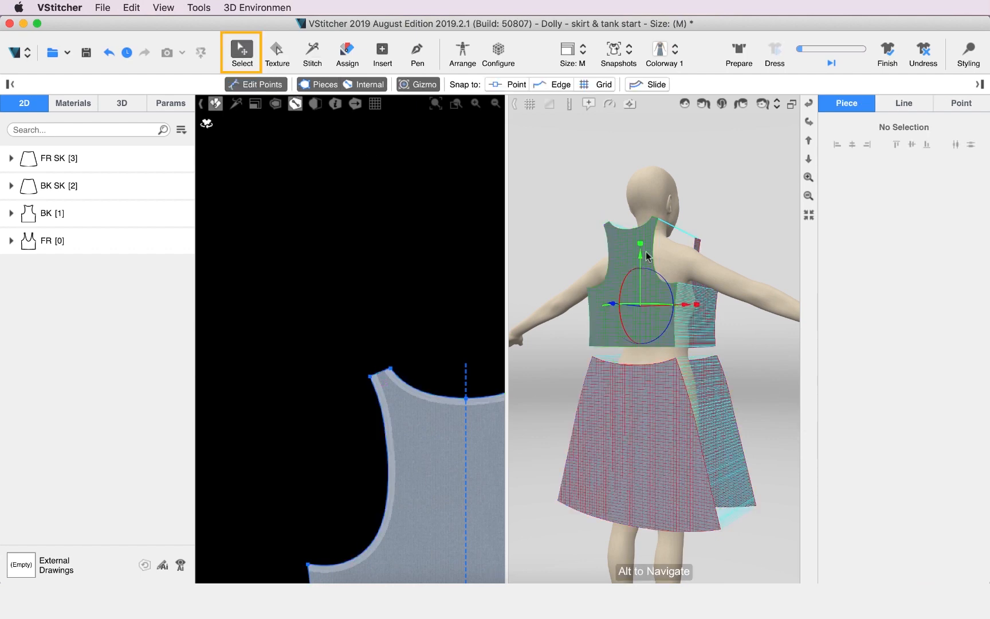
pyautogui.moveTo(644, 254); pyautogui.dragTo(650, 290)
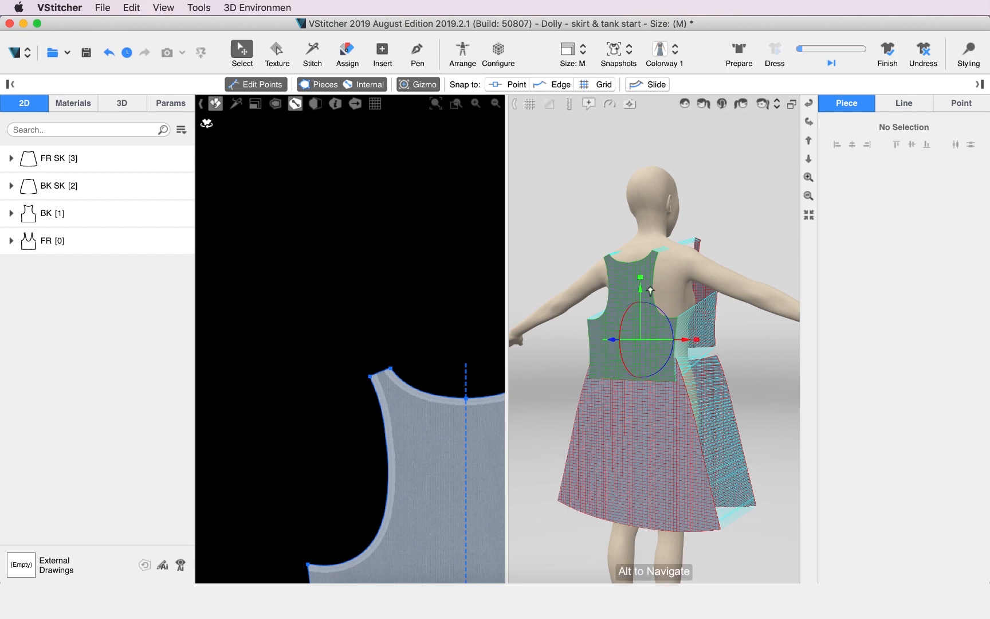
pyautogui.moveTo(641, 292); pyautogui.dragTo(642, 271)
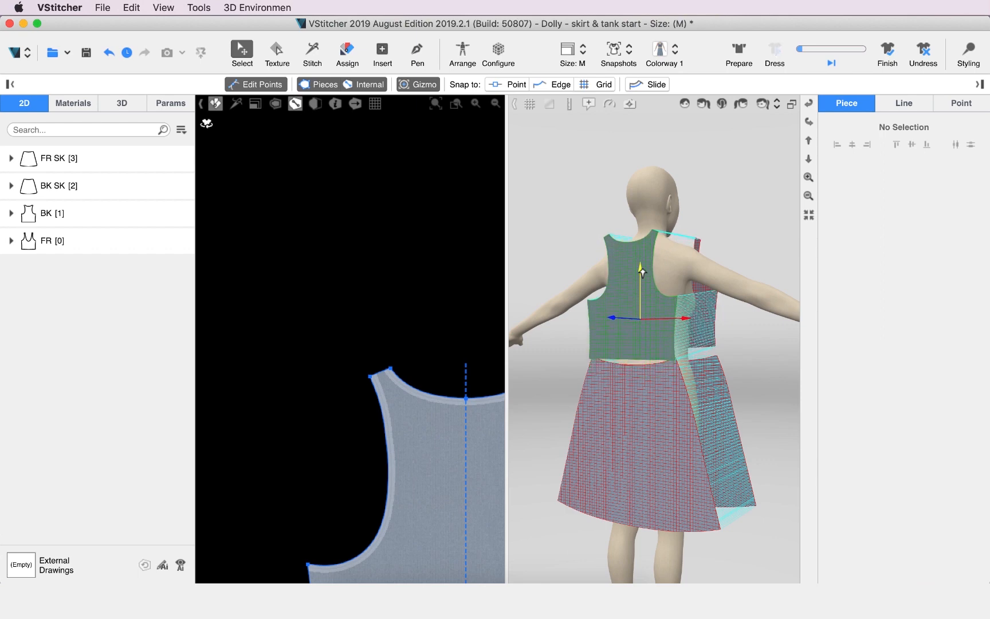
# Lower the front tank piece so it sits level with the back tank, just above the front skirt.
pyautogui.click(808, 121)
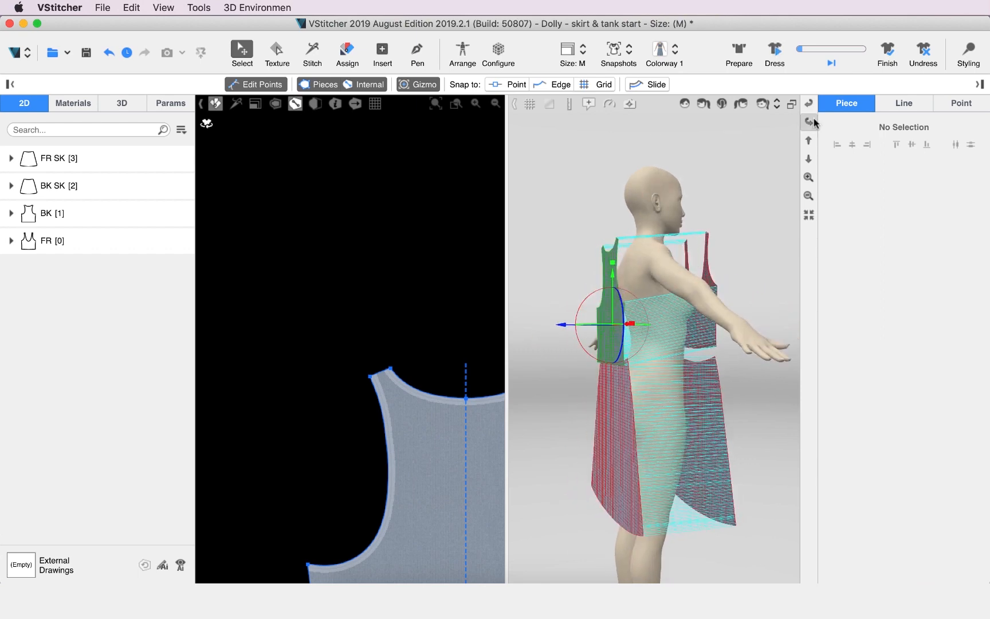
pyautogui.click(690, 316)
pyautogui.moveTo(698, 276); pyautogui.dragTo(696, 287)
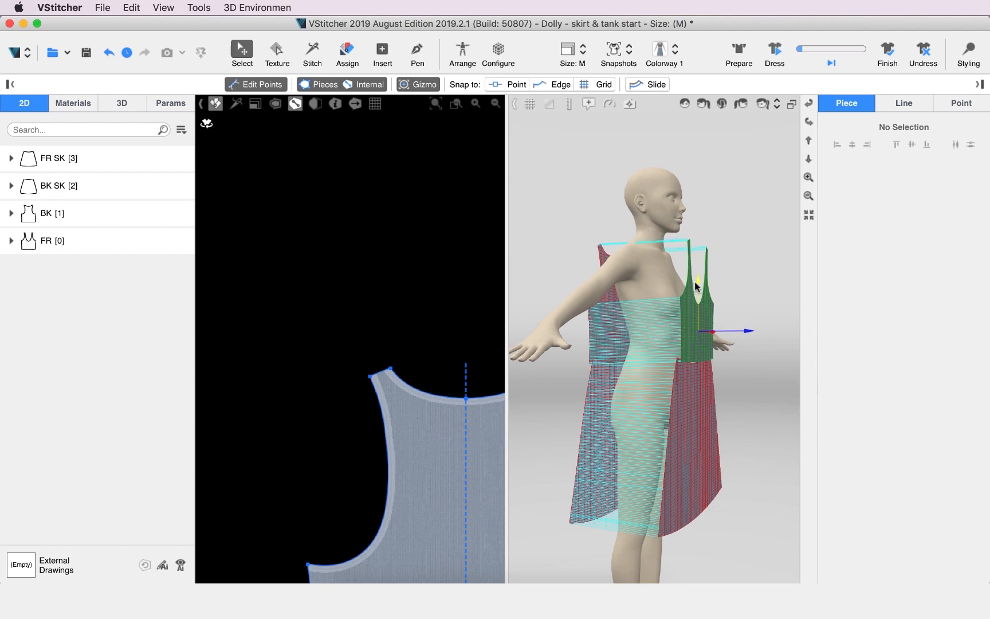
# Dress the avatar with the repositioned pieces and inspect the simulated garment from all sides.
pyautogui.click(809, 122)
pyautogui.click(774, 54)
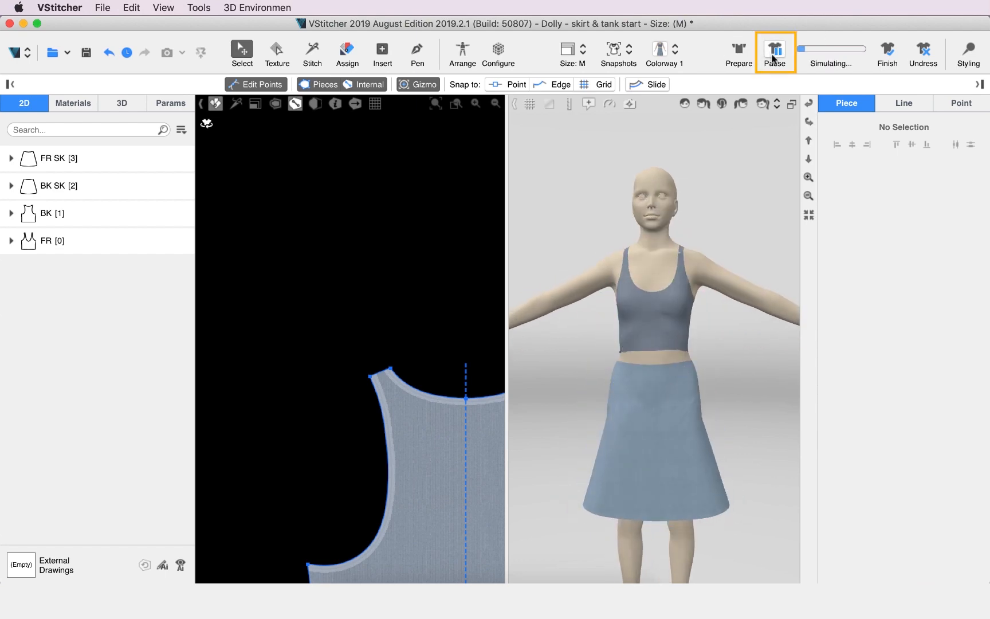
pyautogui.click(808, 121)
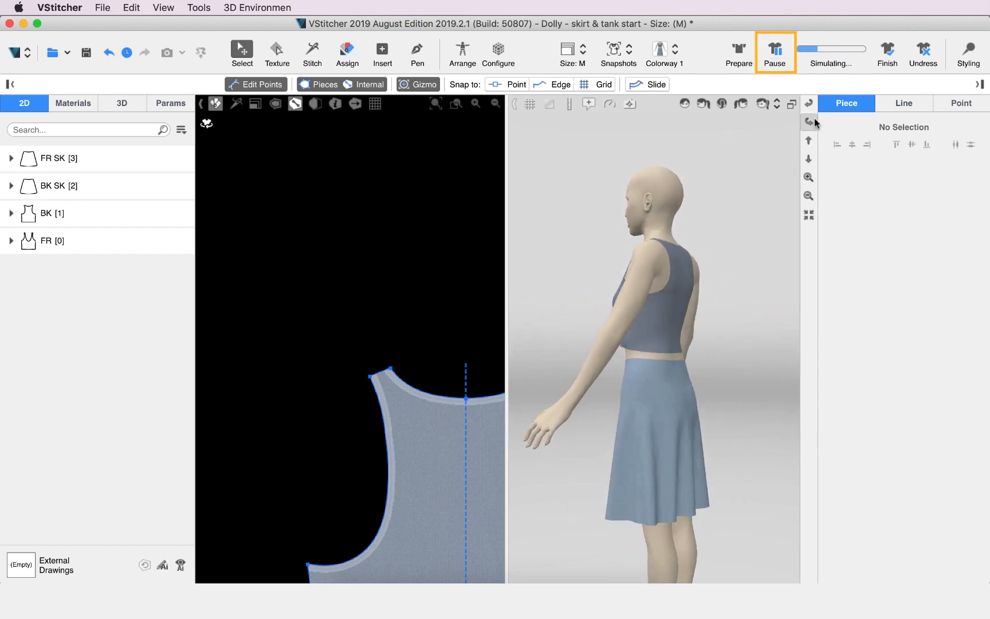
pyautogui.click(814, 120)
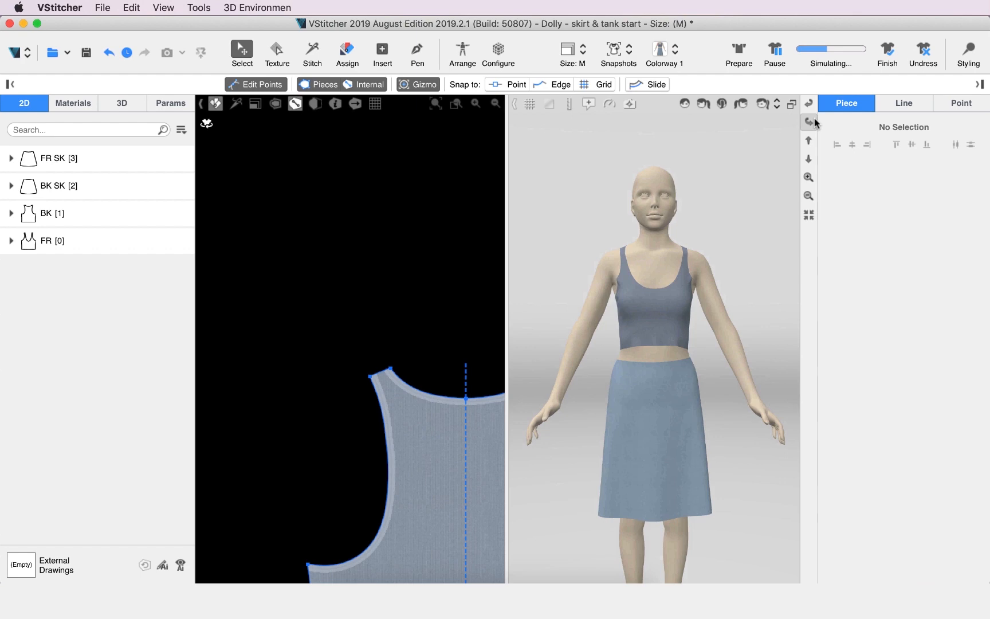
# Change the 1x1 Rib 270g fabric's diffuse colour to RGB 131, 150, 117 and save it as a colour swatch.
pyautogui.click(80, 102)
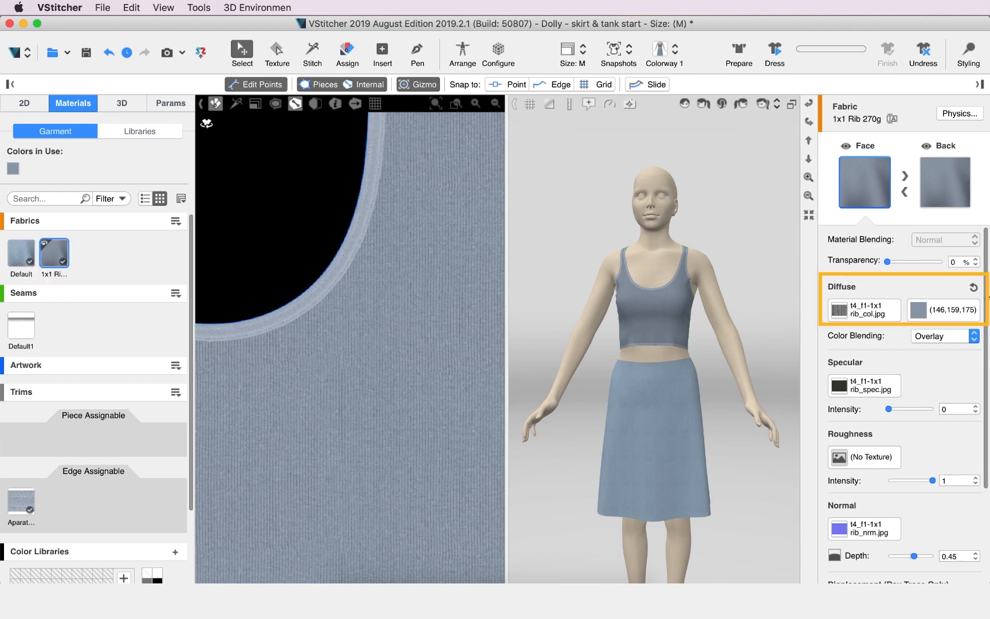
pyautogui.click(917, 310)
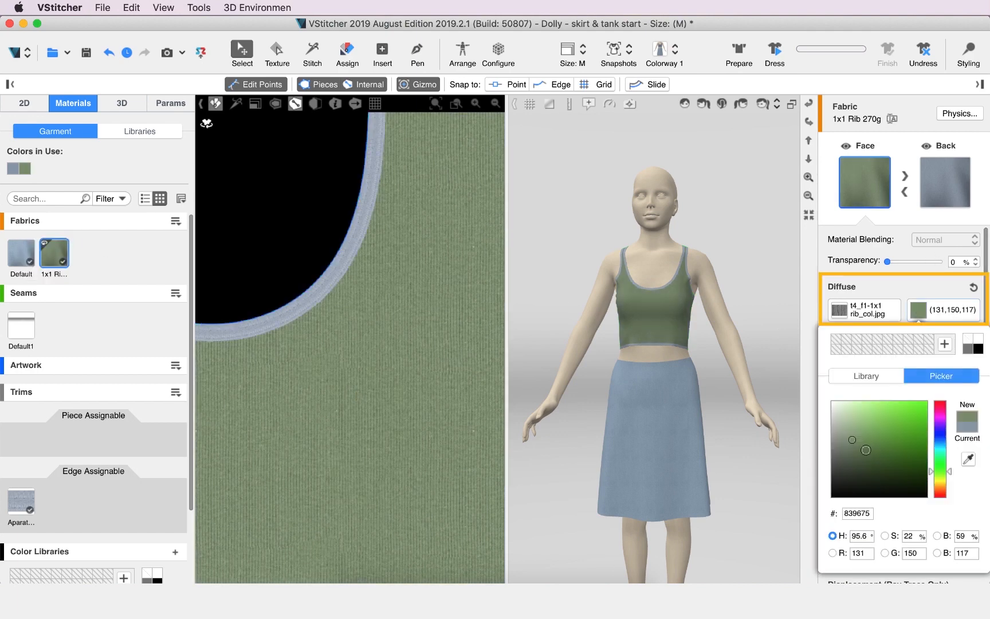
pyautogui.click(944, 344)
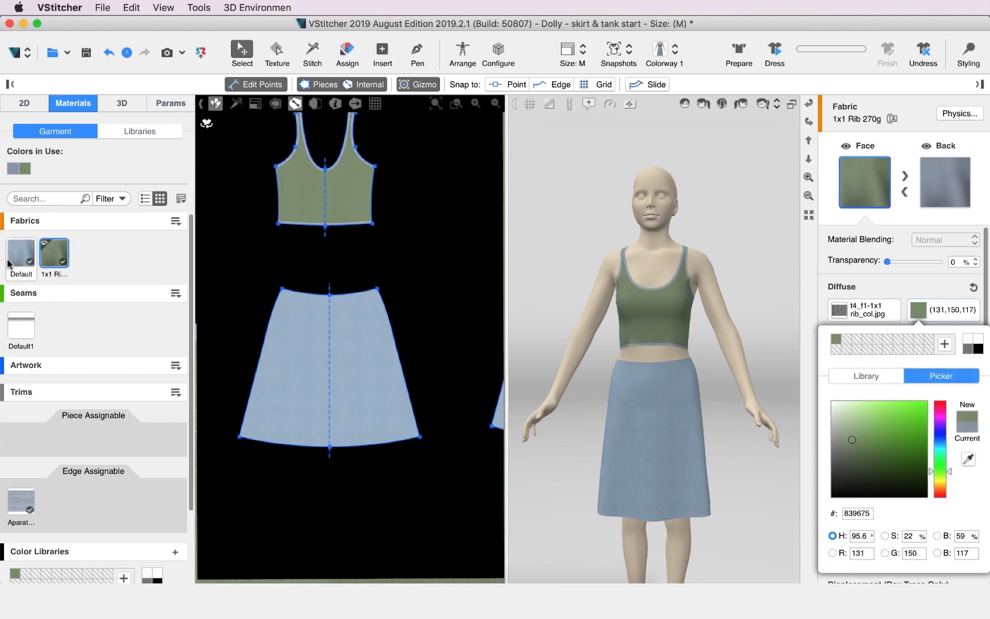
# Recolour the Default skirt fabric from the saved green swatch, adjusting its diffuse colour to RGB 113, 128, 103.
pyautogui.click(8, 263)
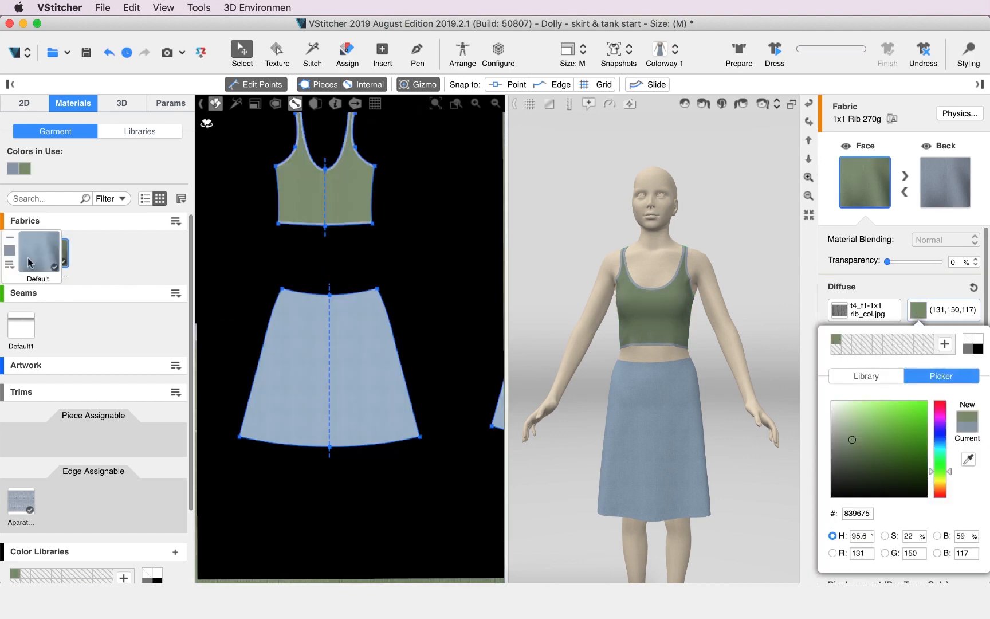
pyautogui.click(836, 339)
pyautogui.moveTo(844, 444); pyautogui.dragTo(847, 448)
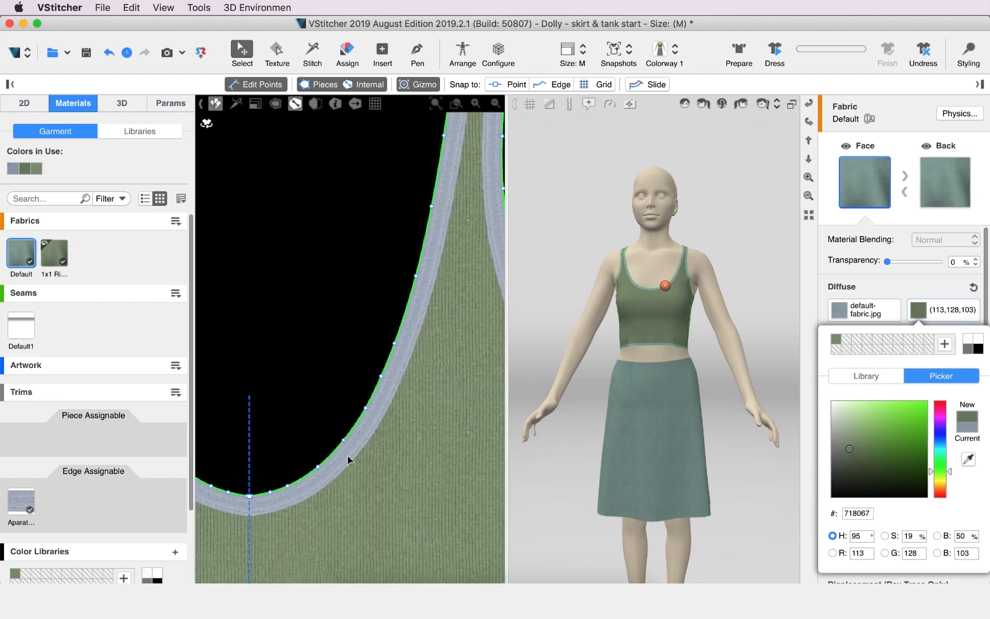
# Set the diffuse colour of the Aparat1cm(2) edge trim to dark green, RGB 49, 71, 51.
pyautogui.click(21, 501)
pyautogui.click(915, 344)
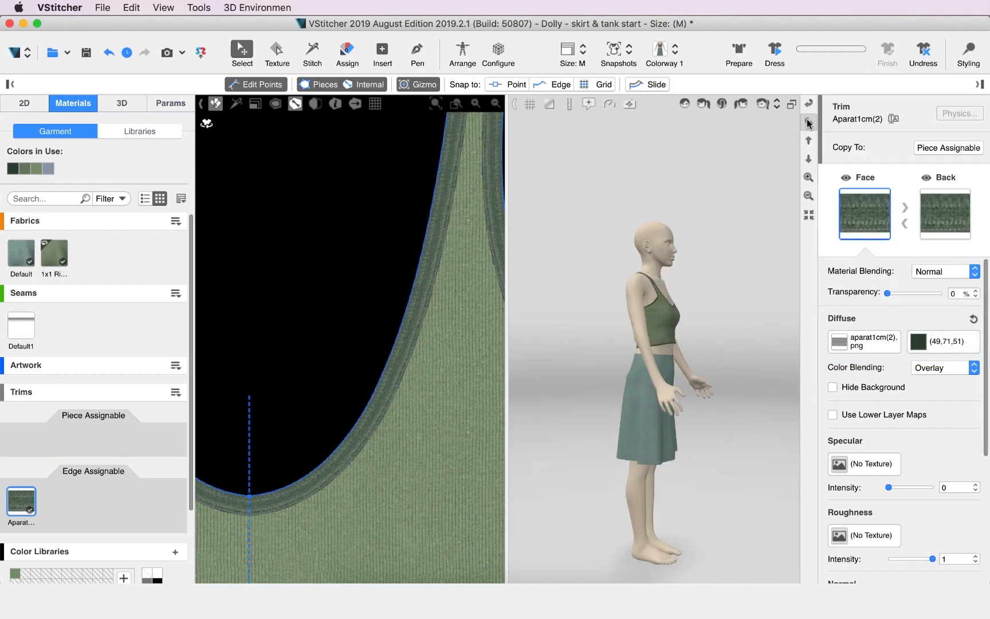
# Capture an image of the dressed avatar from the front.
pyautogui.click(808, 123)
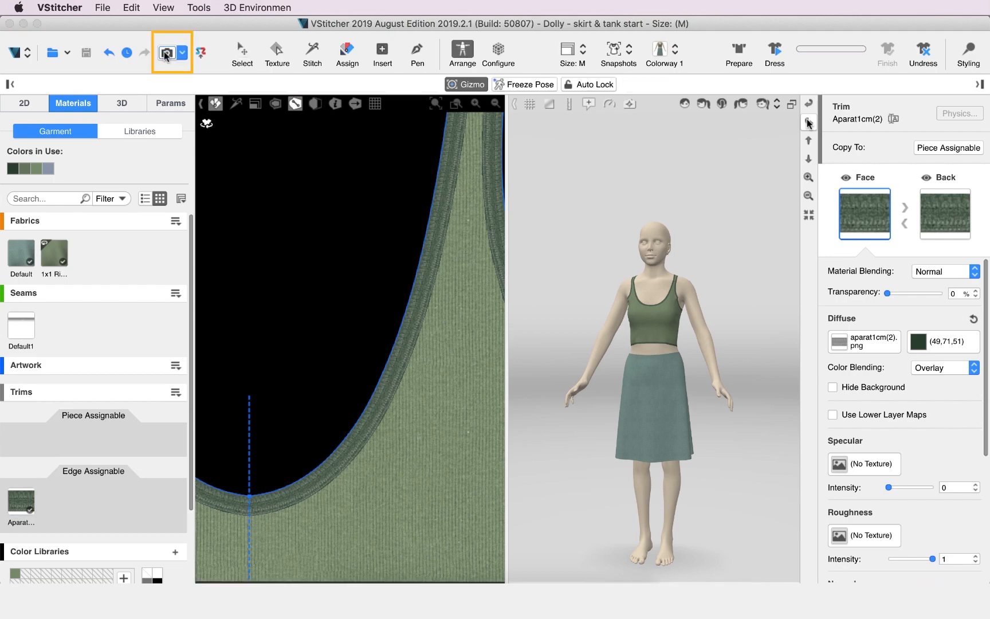
pyautogui.click(166, 53)
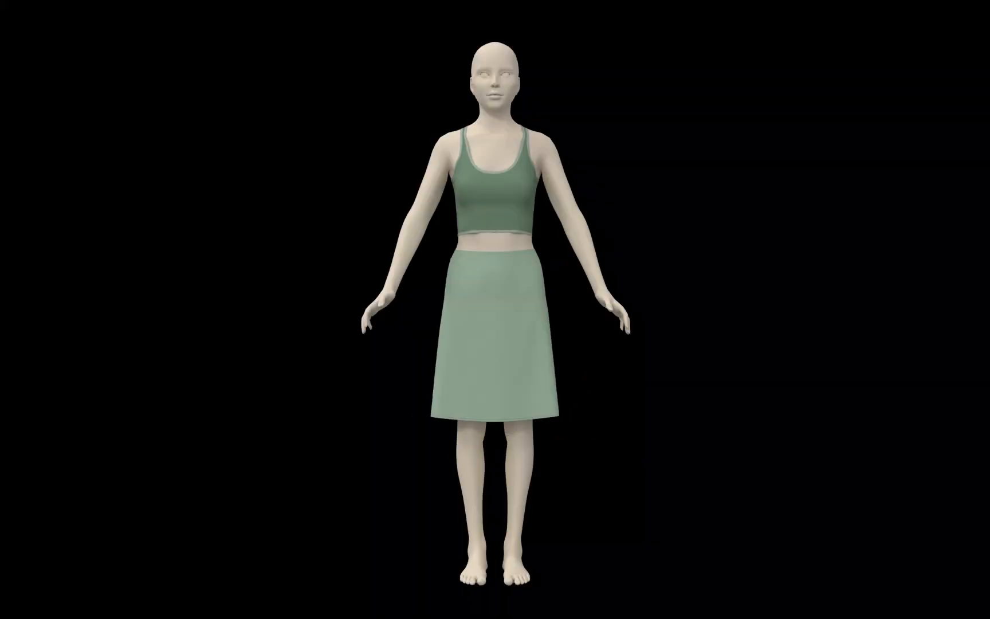